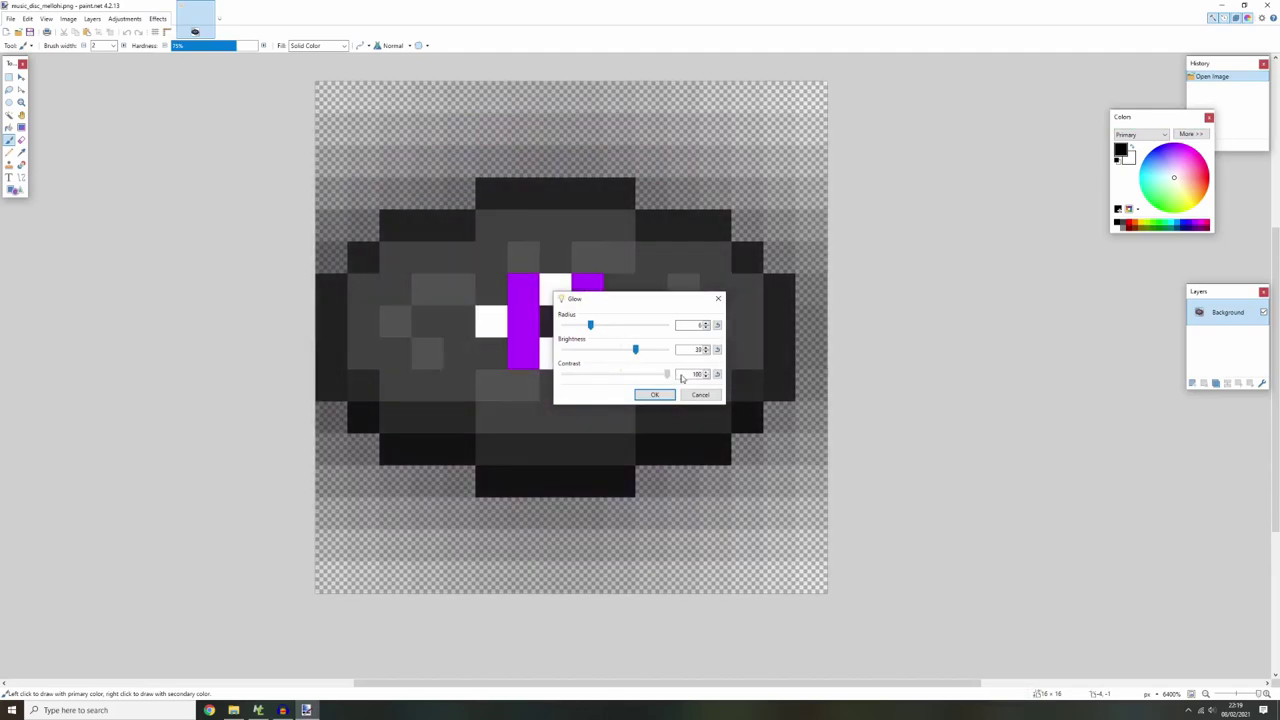
Apply the Glow effect with radius 6 and contrast 100, and shift the hue of the disc's non-transparent pixels with Hue / Saturation.
{"action": "left_click", "coordinate": [654, 394]}
{"action": "left_click", "coordinate": [9, 114]}
{"action": "left_click", "coordinate": [355, 153]}
{"action": "key", "text": "ctrl+i"}
{"action": "left_click", "coordinate": [124, 18]}
{"action": "left_click", "coordinate": [175, 81]}
{"action": "left_click_drag", "start_coordinate": [615, 325], "coordinate": [590, 327]}
{"action": "key", "text": "Return"}
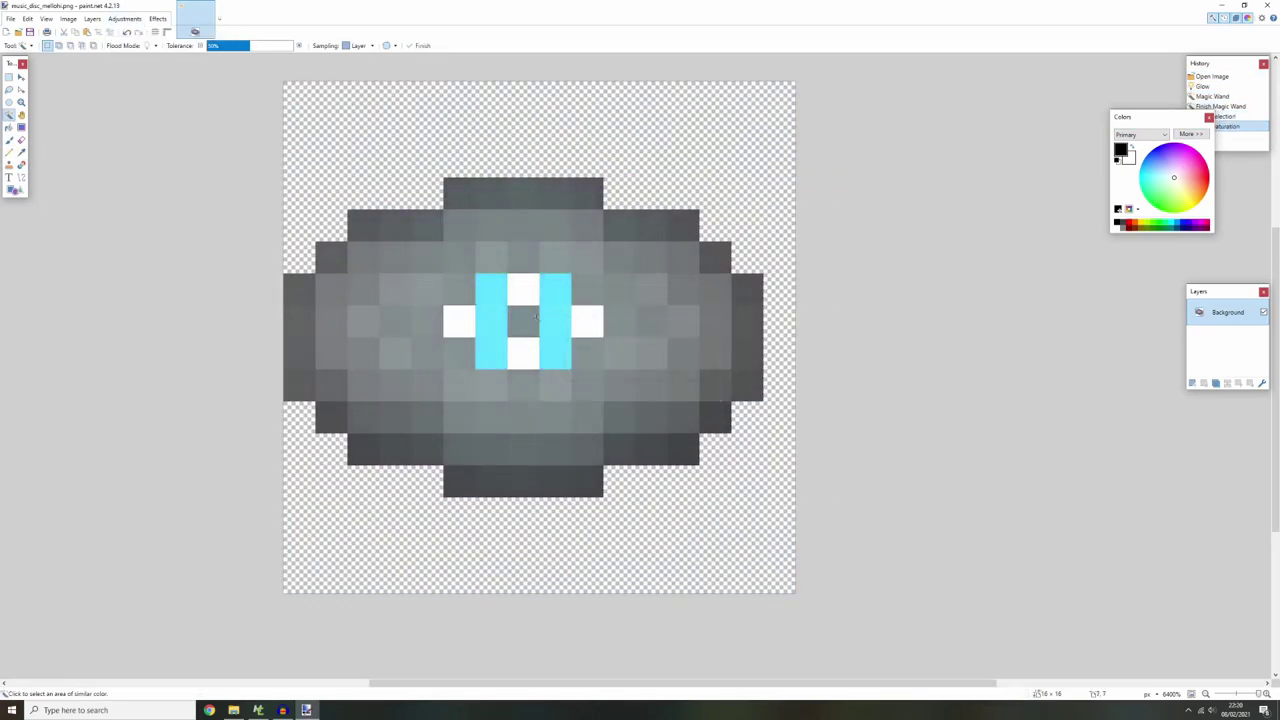
Save and close the recoloured disc texture, and rename its file to music_disc_matafaka.png in the Tutorial folder.
{"action": "left_click", "coordinate": [1267, 5]}
{"action": "left_click", "coordinate": [600, 362]}
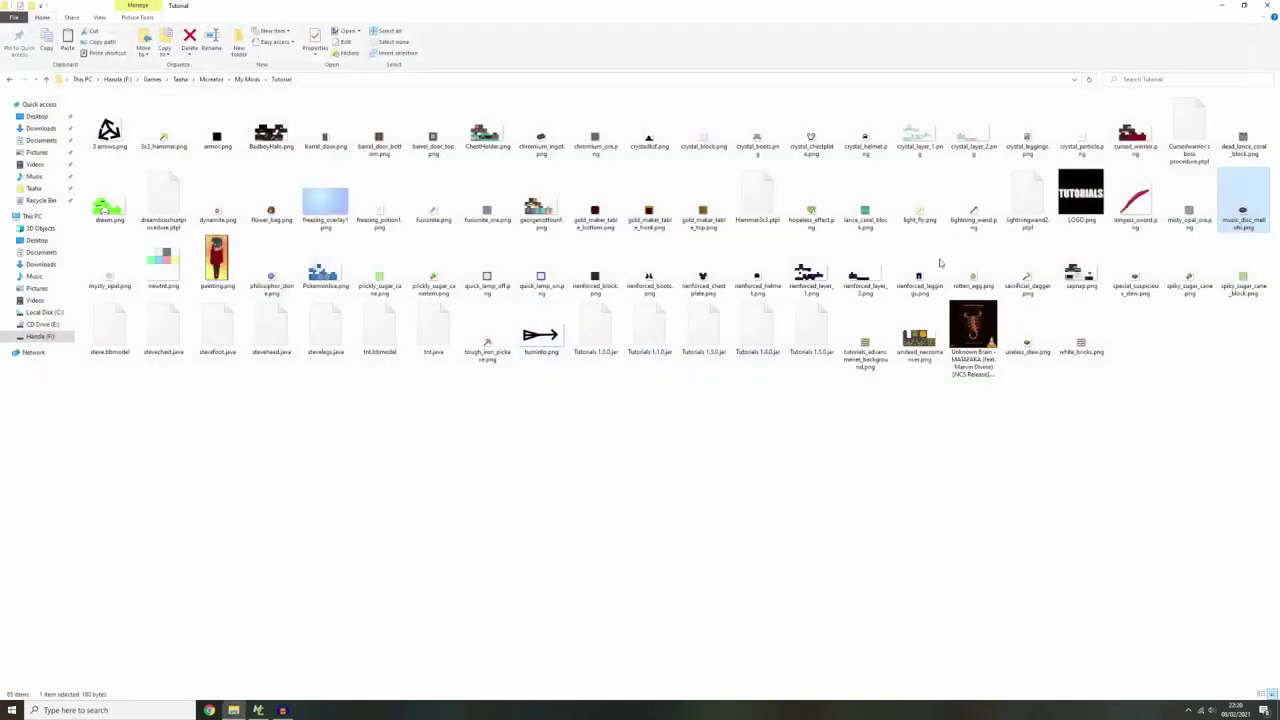
{"action": "right_click", "coordinate": [1234, 236]}
{"action": "left_click", "coordinate": [1146, 500]}
{"action": "type", "text": "ma"}
{"action": "key", "text": "BackSpace"}
{"action": "type", "text": "usic_disc"}
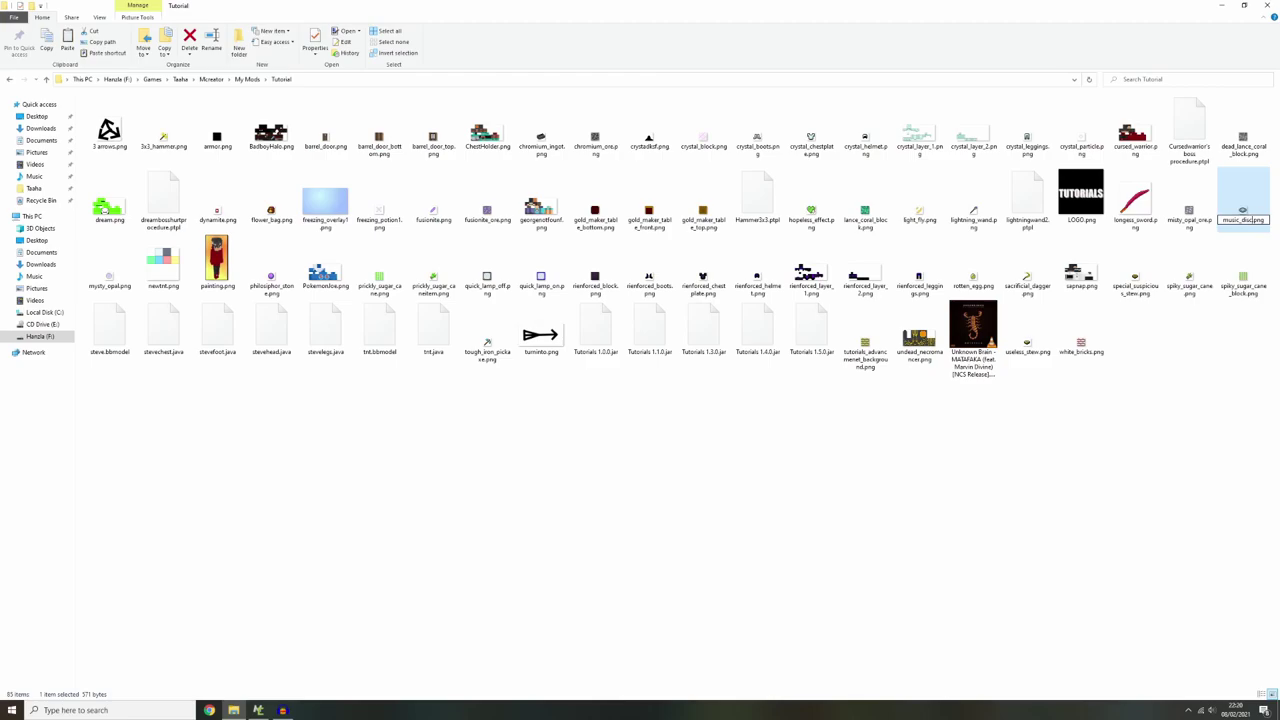
{"action": "type", "text": "_mello"}
{"action": "type", "text": "faka"}
{"action": "key", "text": "Return"}
Load the Unknown Brain MATAFAKA track from the Tutorial folder into Audacity and listen to its first few seconds.
{"action": "left_click", "coordinate": [955, 325]}
{"action": "left_click_drag", "start_coordinate": [955, 325], "coordinate": [363, 472]}
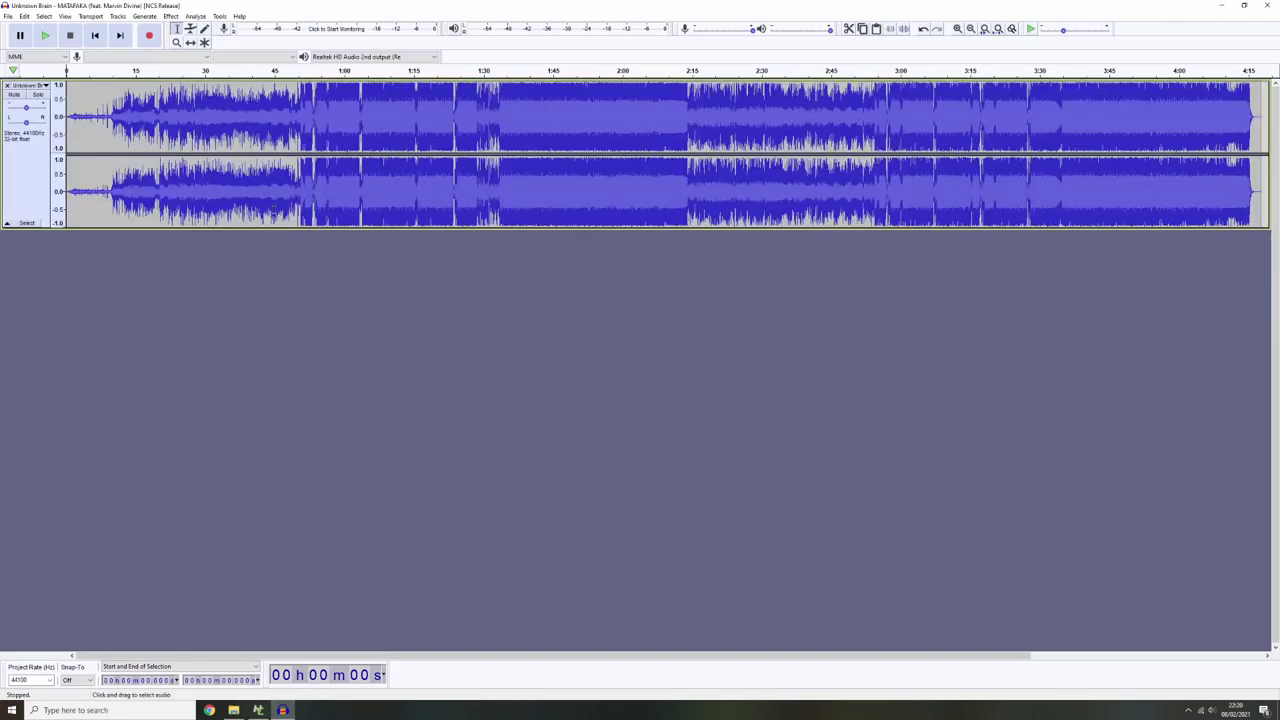
{"action": "left_click", "coordinate": [53, 35]}
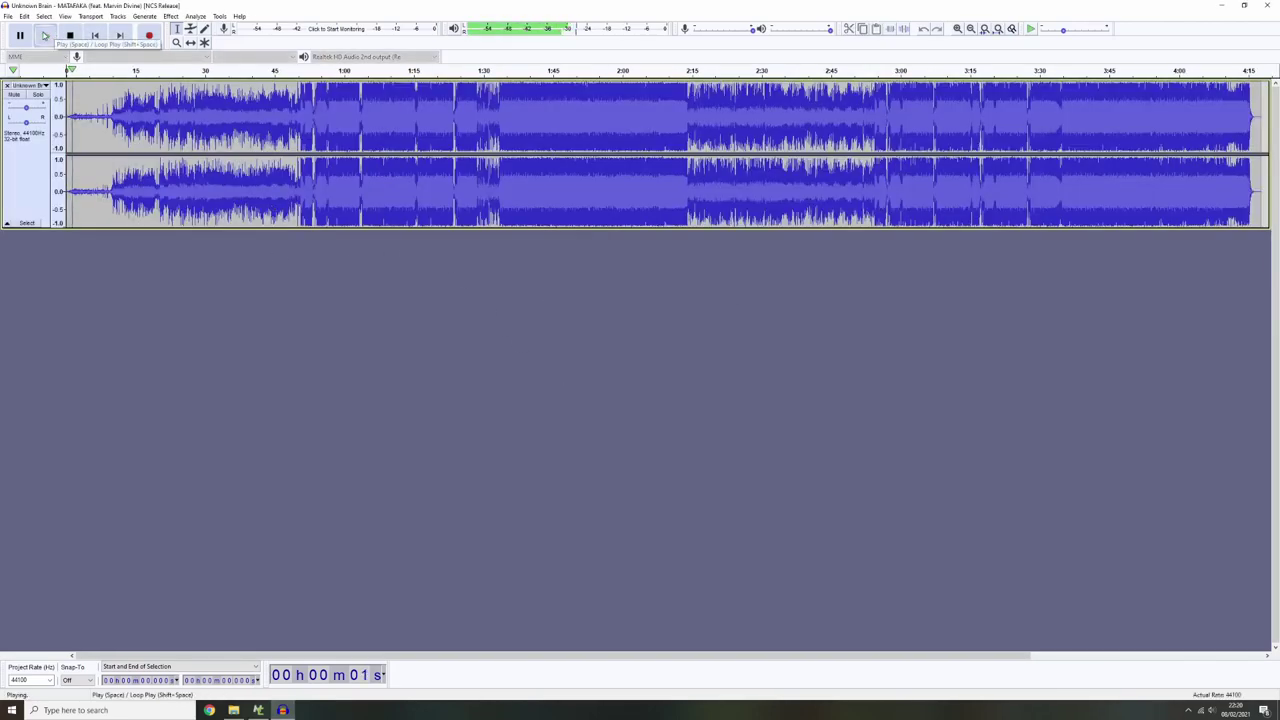
{"action": "left_click", "coordinate": [19, 37]}
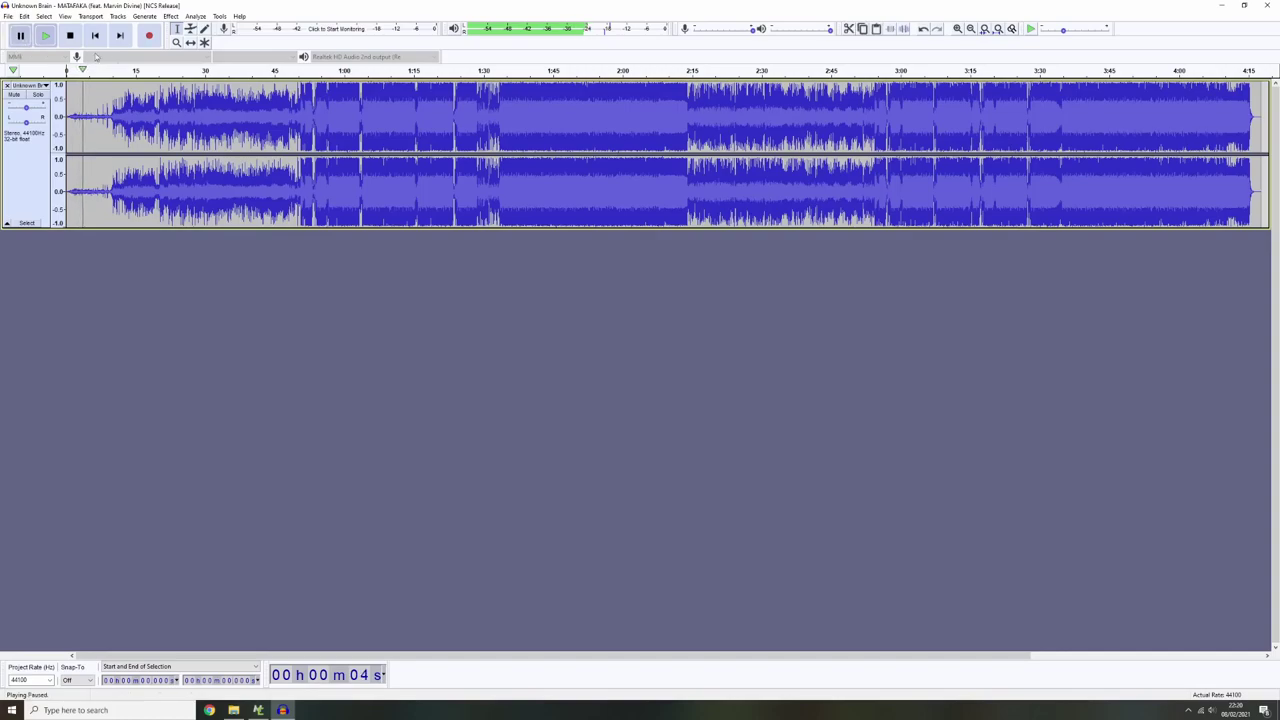
Select the whole track and speed it up with Change Speed to a length of about 2 min 18 s.
{"action": "left_click", "coordinate": [192, 120]}
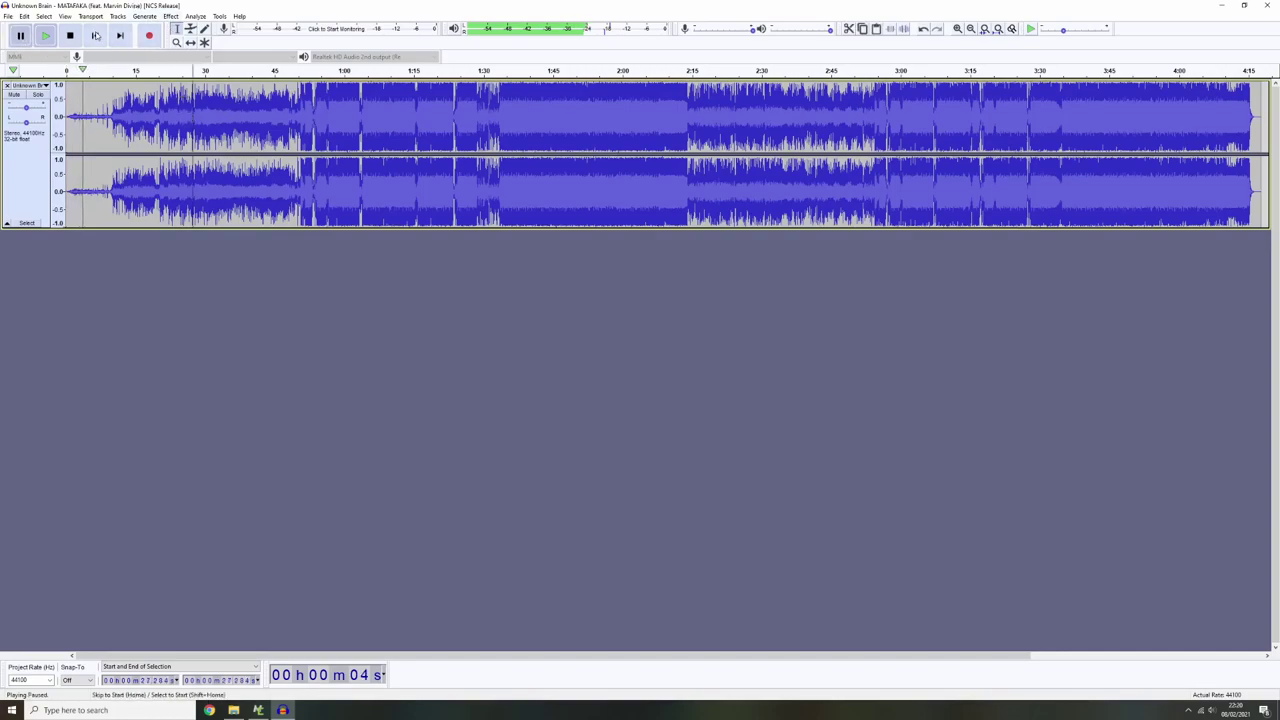
{"action": "left_click", "coordinate": [176, 112]}
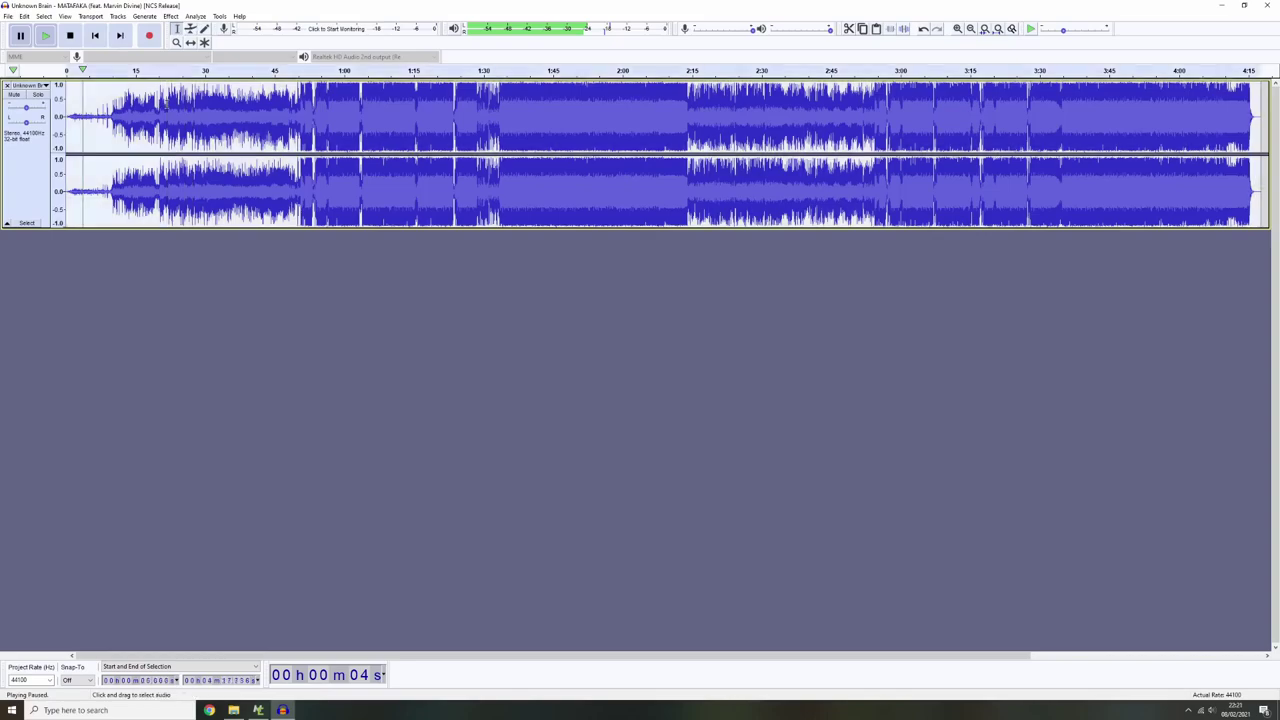
{"action": "left_click", "coordinate": [166, 104]}
{"action": "key", "text": "ctrl+a"}
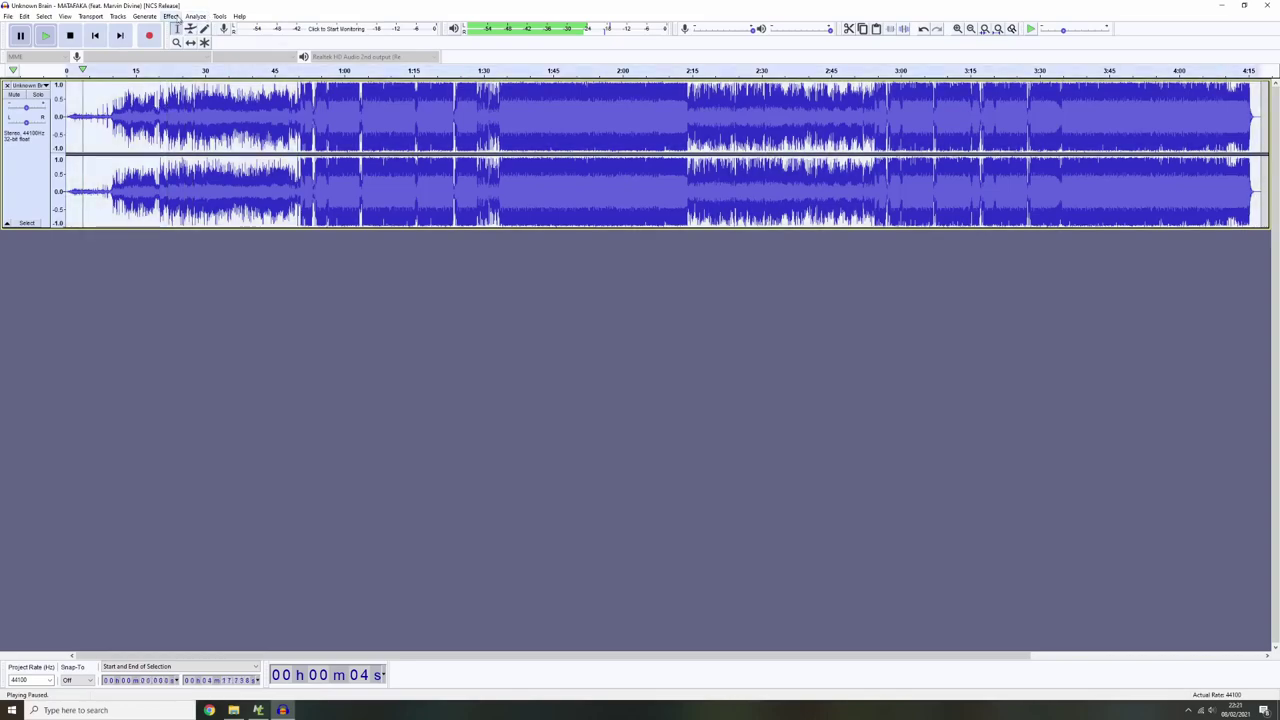
{"action": "left_click", "coordinate": [171, 16]}
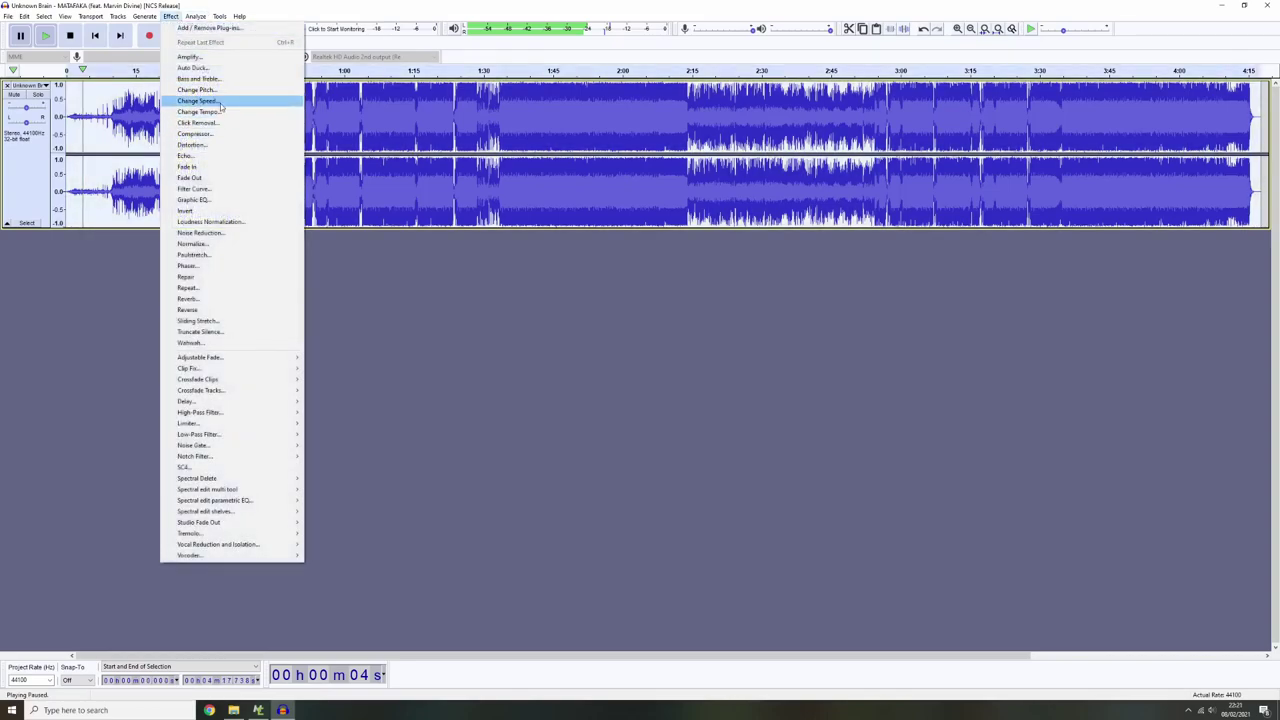
{"action": "left_click", "coordinate": [219, 101]}
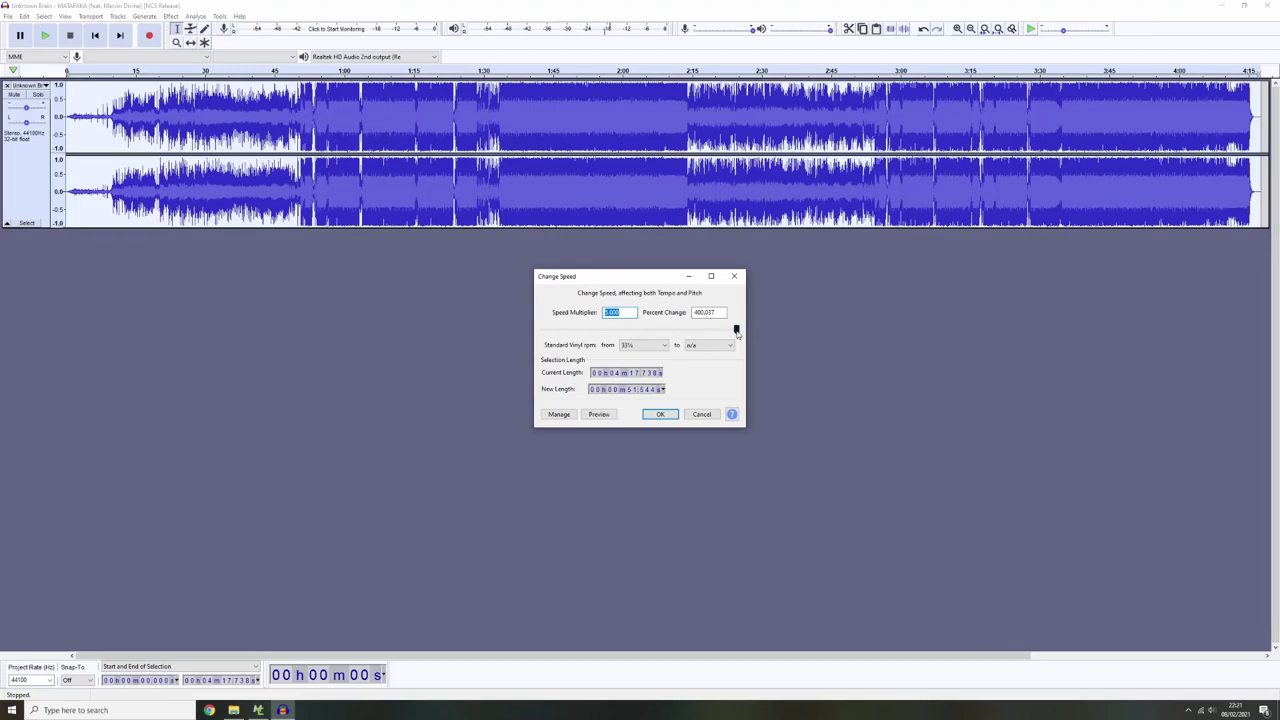
{"action": "left_click_drag", "start_coordinate": [736, 330], "coordinate": [651, 333]}
{"action": "left_click", "coordinate": [659, 332]}
{"action": "left_click", "coordinate": [659, 414]}
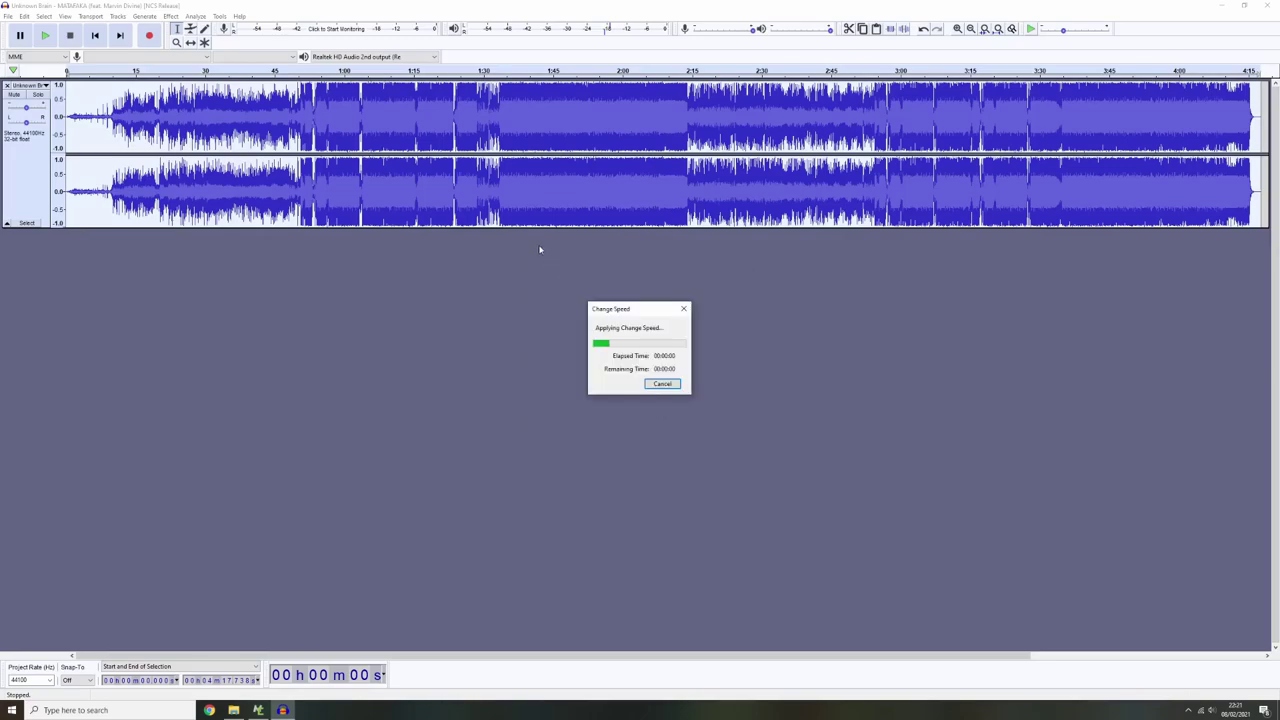
Play back the sped-up track to check how it sounds, and pause the playback.
{"action": "left_click", "coordinate": [45, 35]}
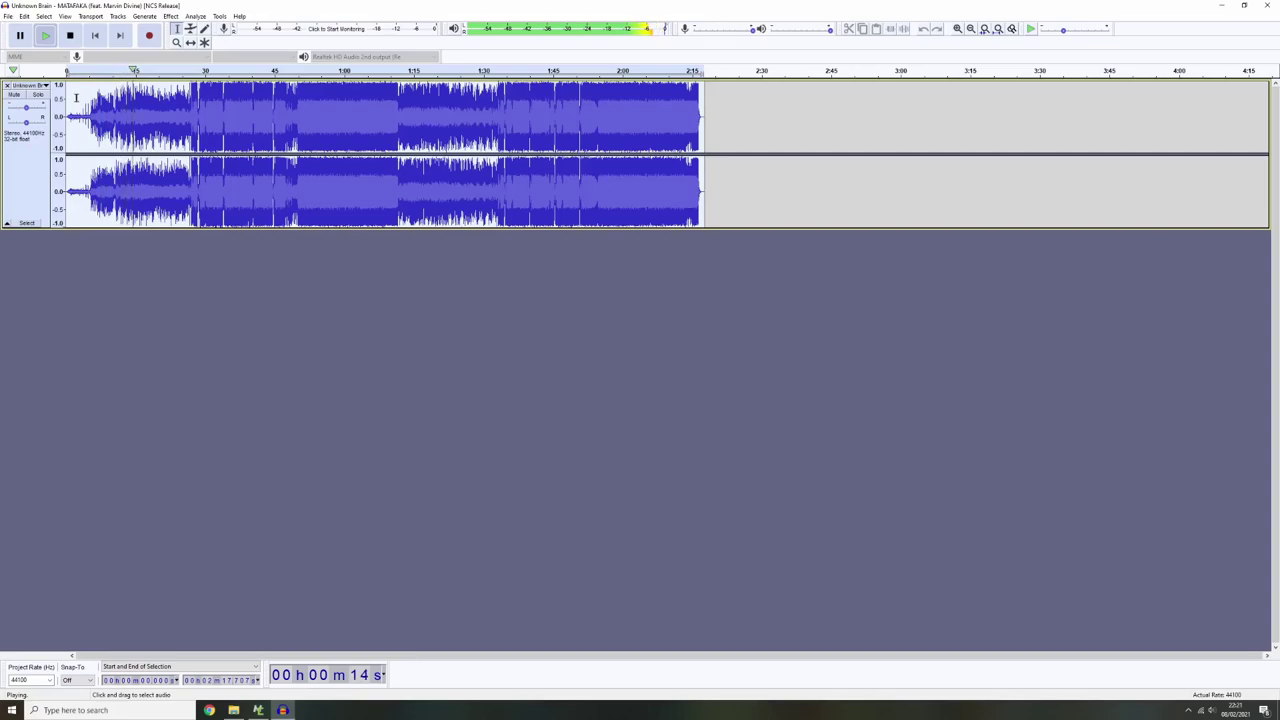
{"action": "left_click", "coordinate": [171, 17]}
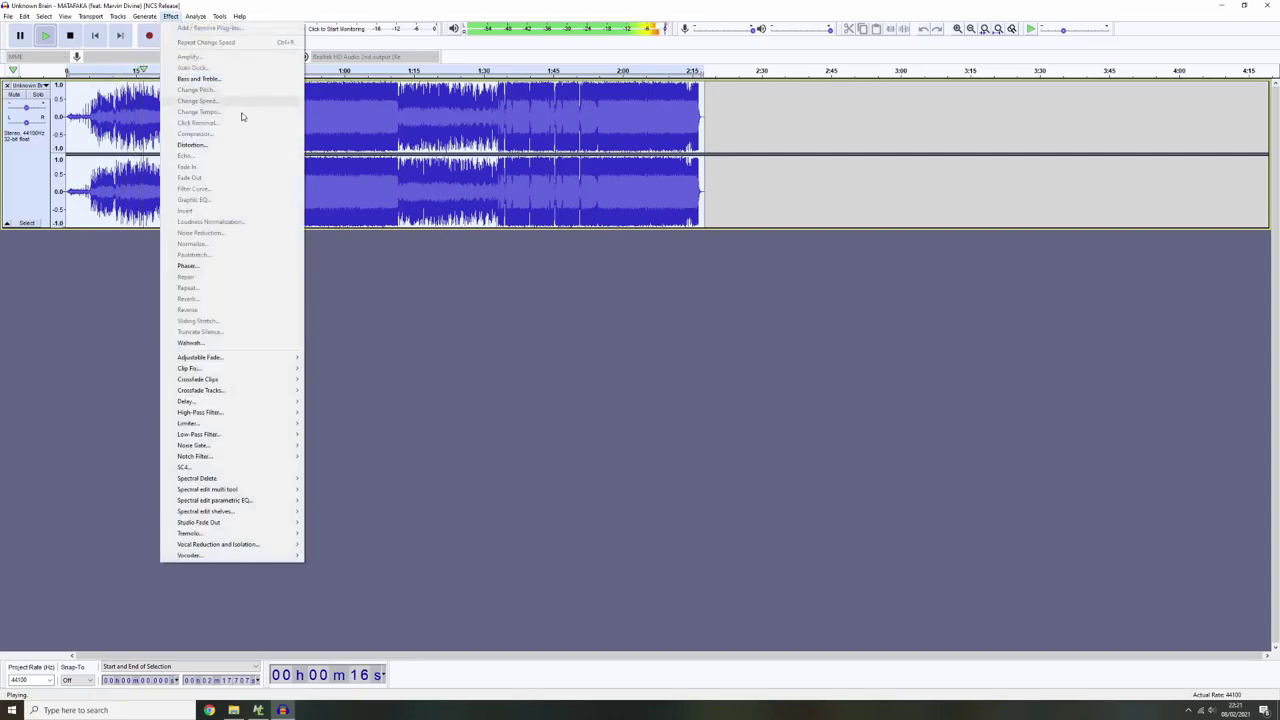
{"action": "left_click", "coordinate": [75, 358]}
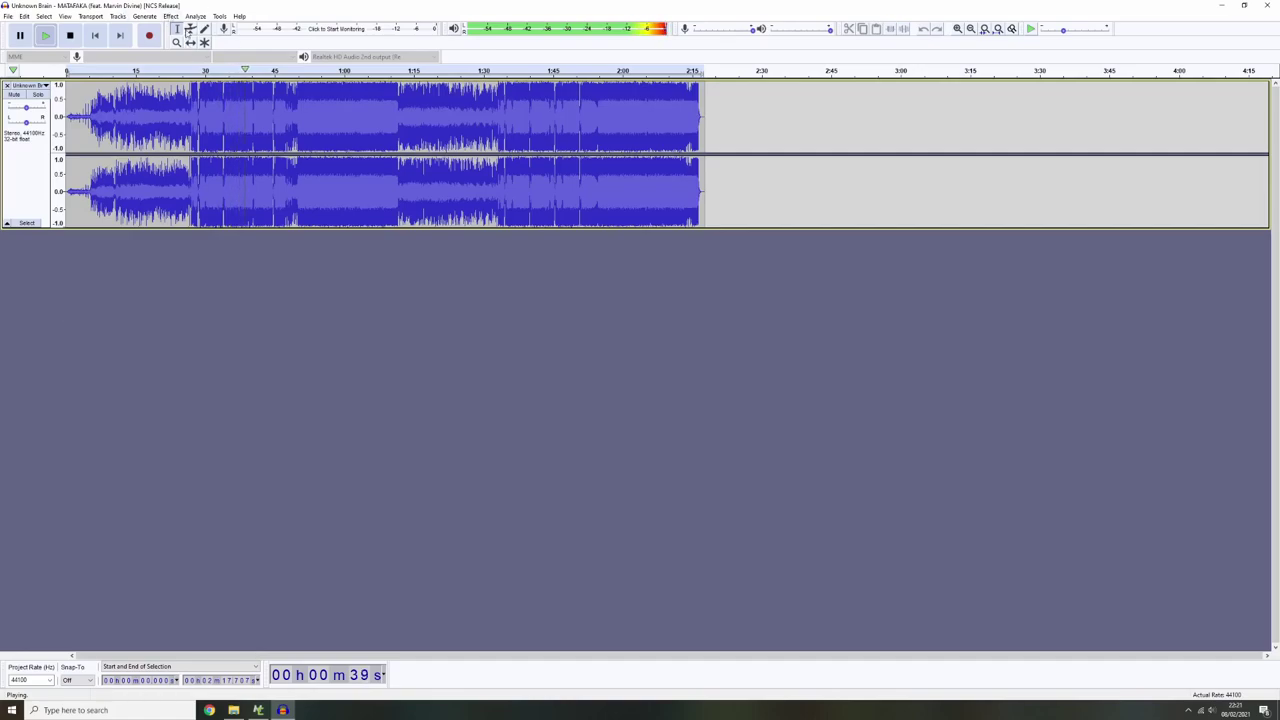
{"action": "left_click", "coordinate": [170, 16]}
{"action": "left_click", "coordinate": [392, 134]}
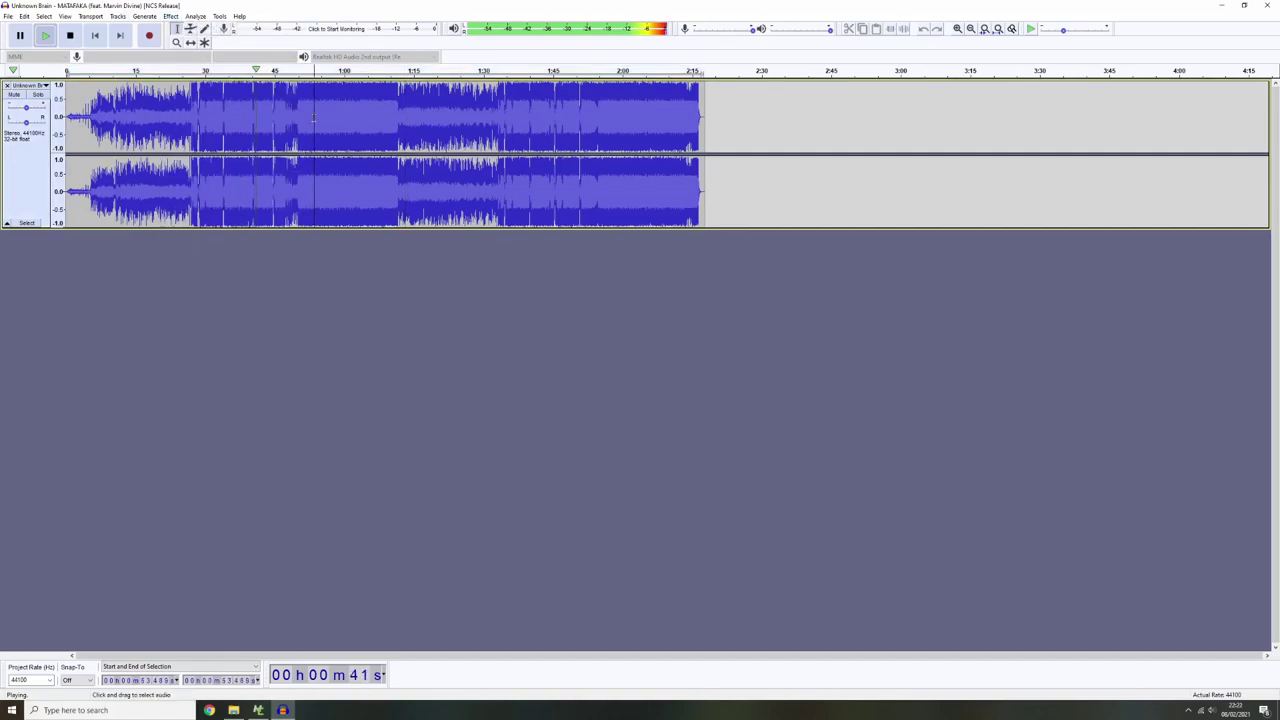
{"action": "left_click", "coordinate": [170, 16]}
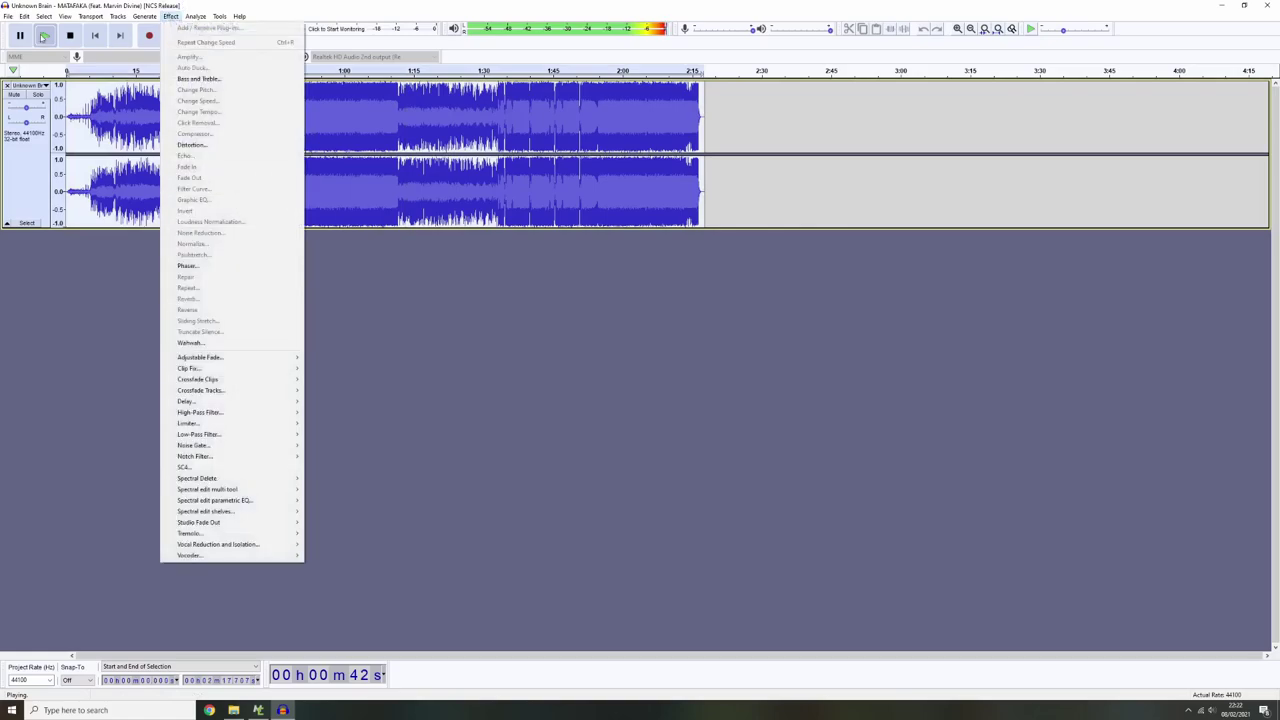
{"action": "left_click", "coordinate": [182, 5]}
{"action": "key", "text": "p"}
Preview and apply Change Tempo to the whole track, shortening it to about 2 min 14 s.
{"action": "left_click", "coordinate": [170, 16]}
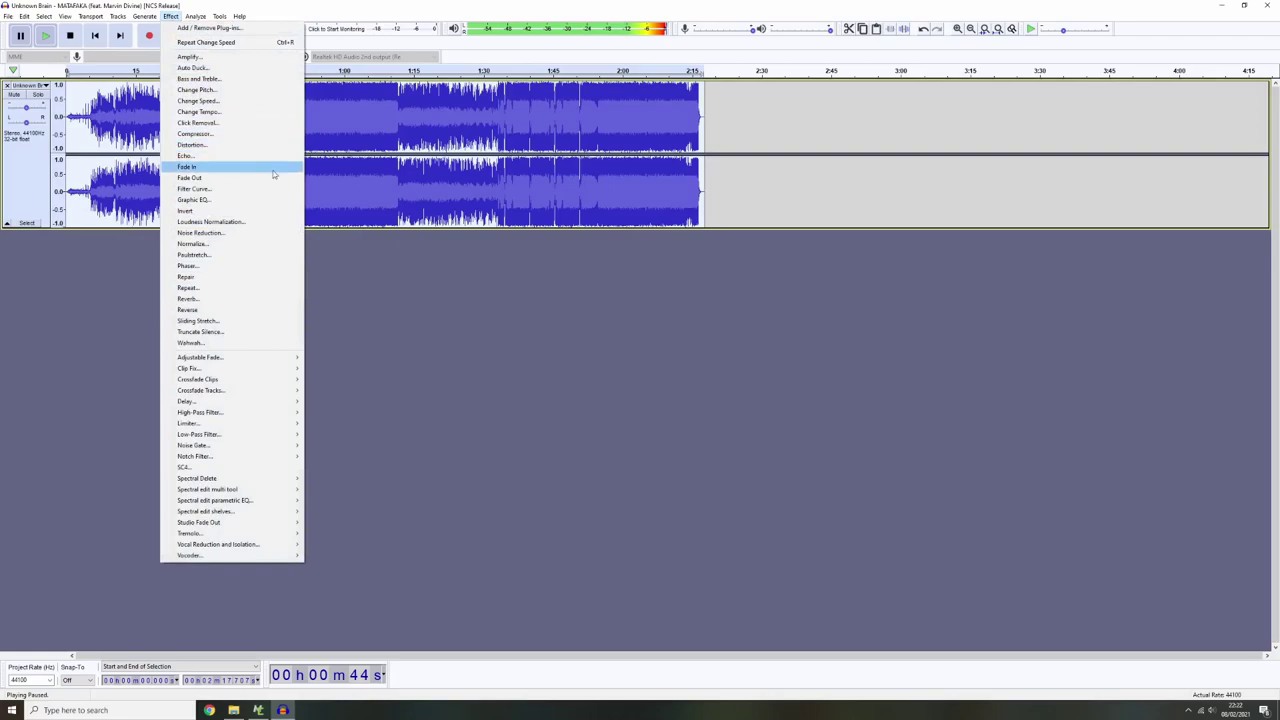
{"action": "left_click", "coordinate": [248, 112]}
{"action": "left_click", "coordinate": [599, 418]}
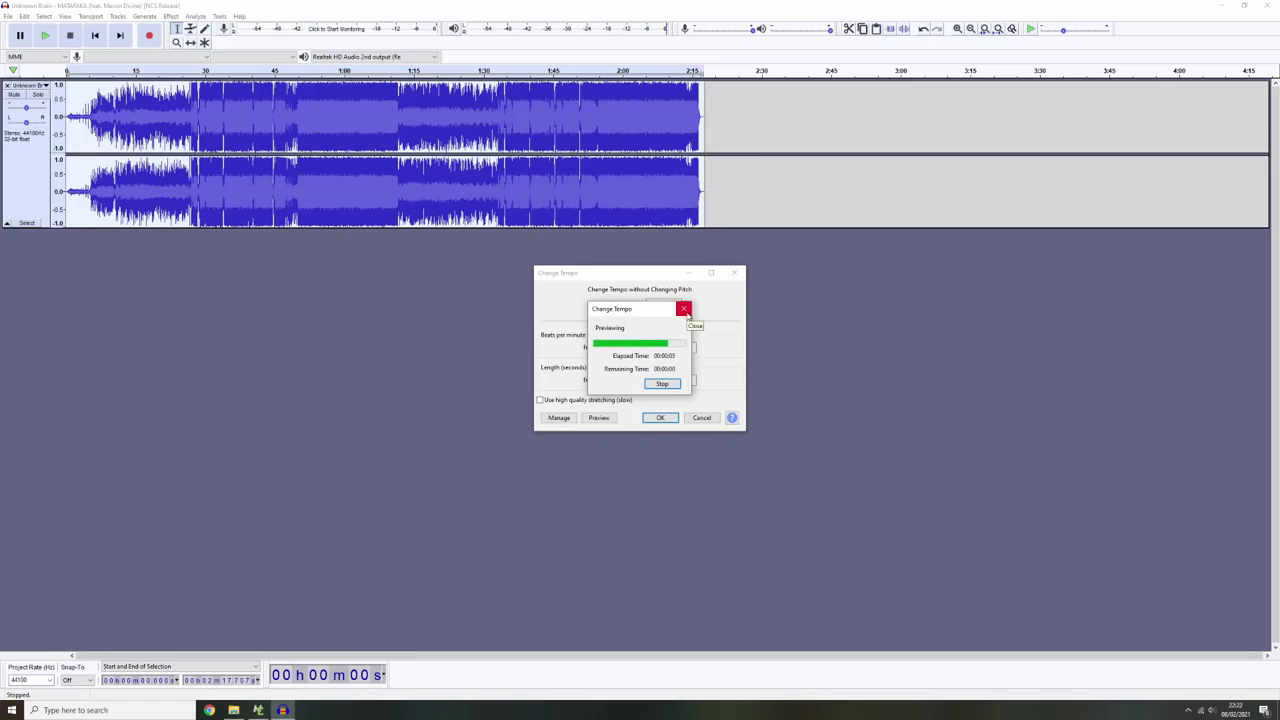
{"action": "left_click", "coordinate": [600, 418]}
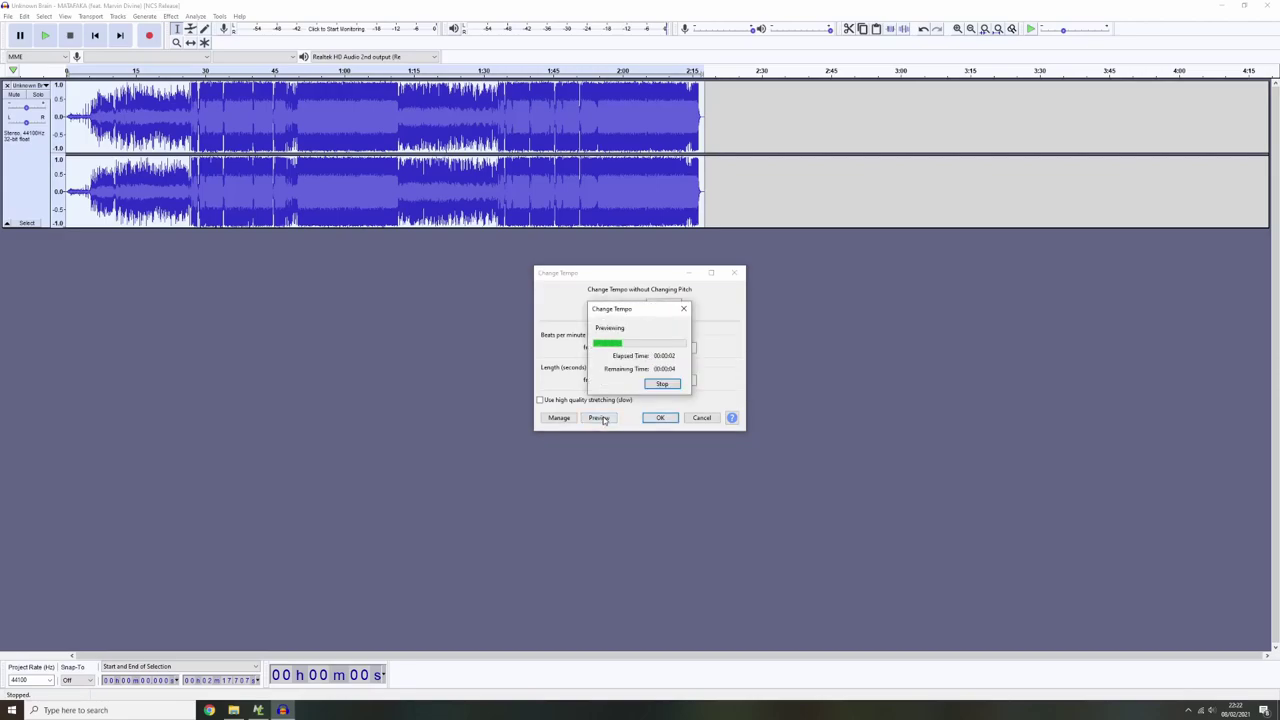
{"action": "left_click", "coordinate": [660, 417]}
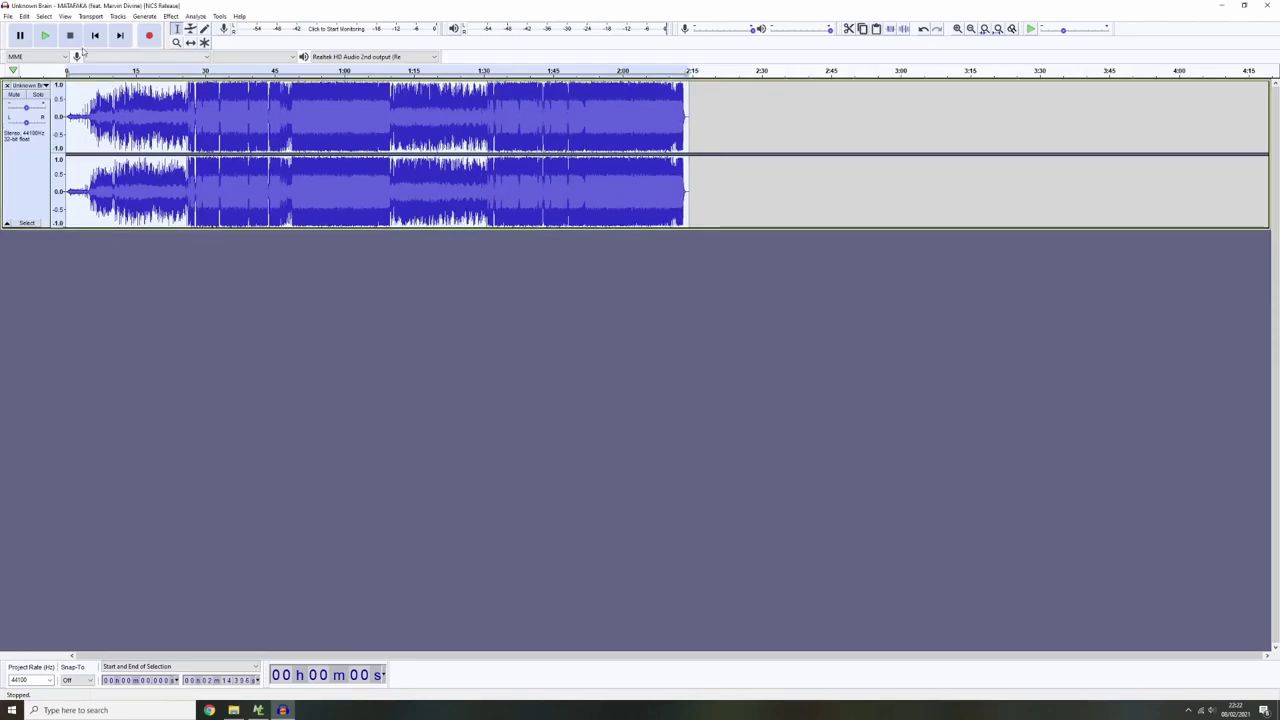
Listen to the track with its changed tempo and pause the playback.
{"action": "left_click", "coordinate": [46, 36]}
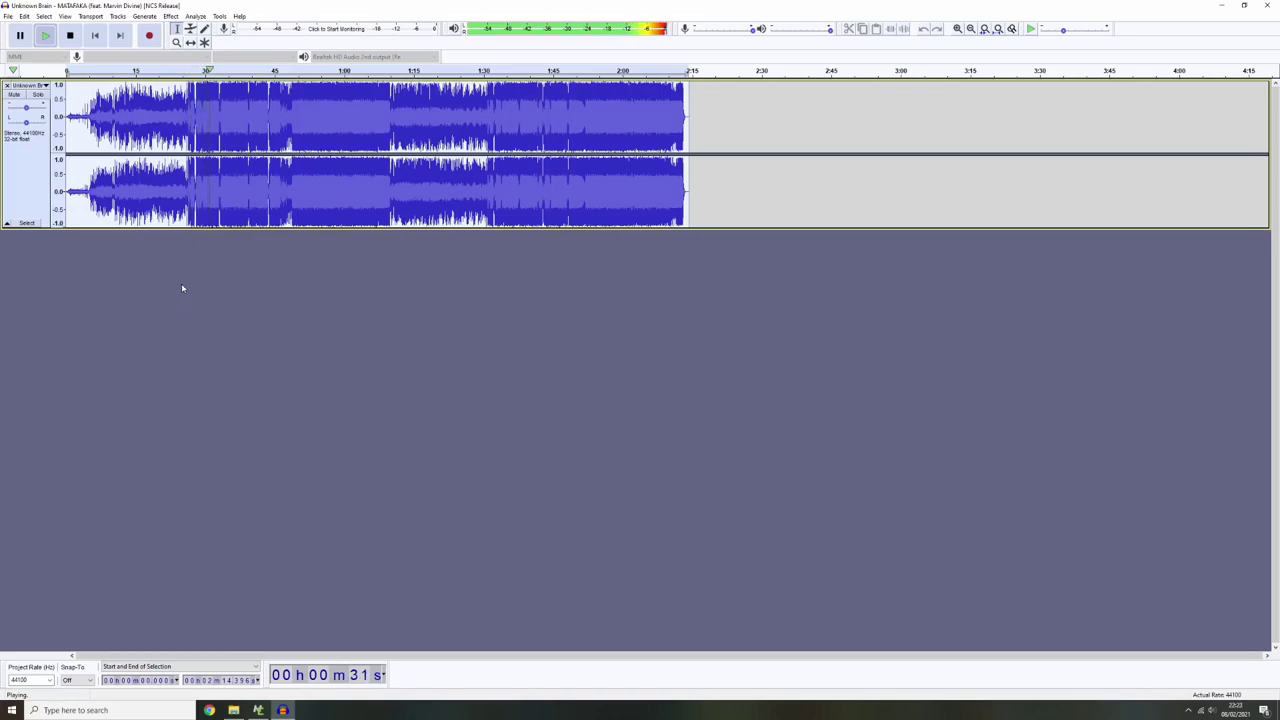
{"action": "left_click", "coordinate": [8, 16]}
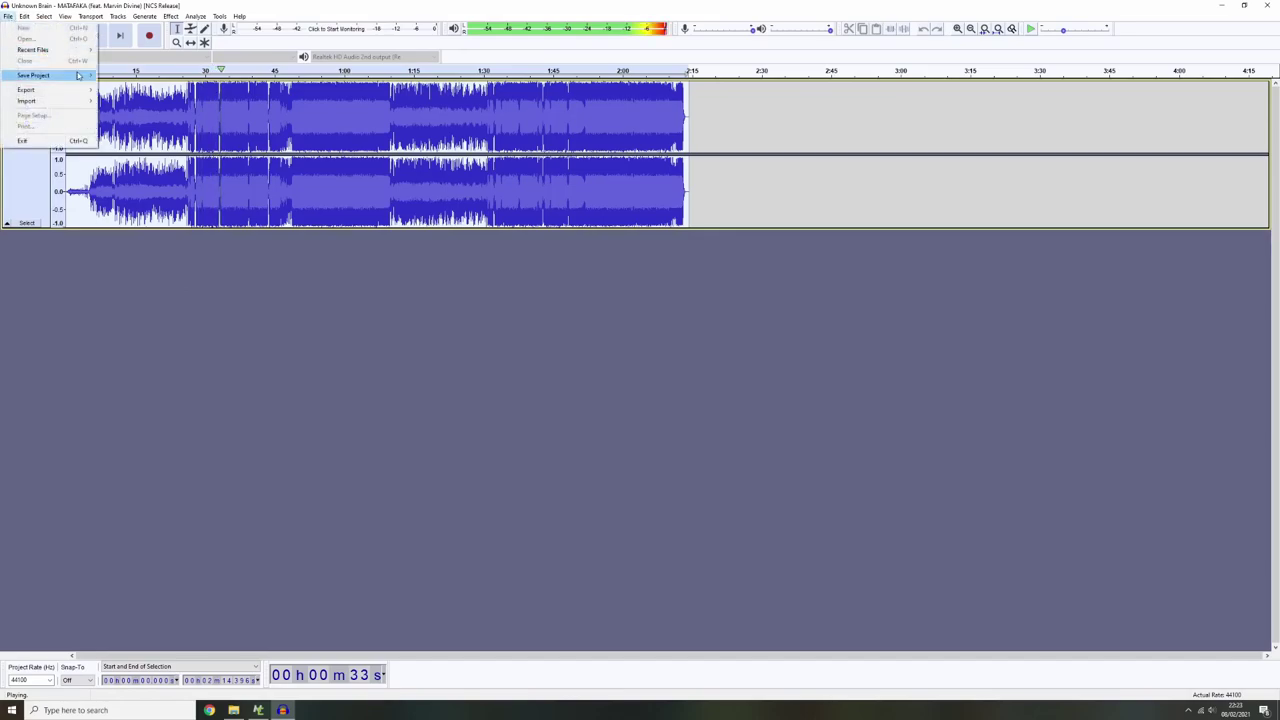
{"action": "mouse_move", "coordinate": [70, 77]}
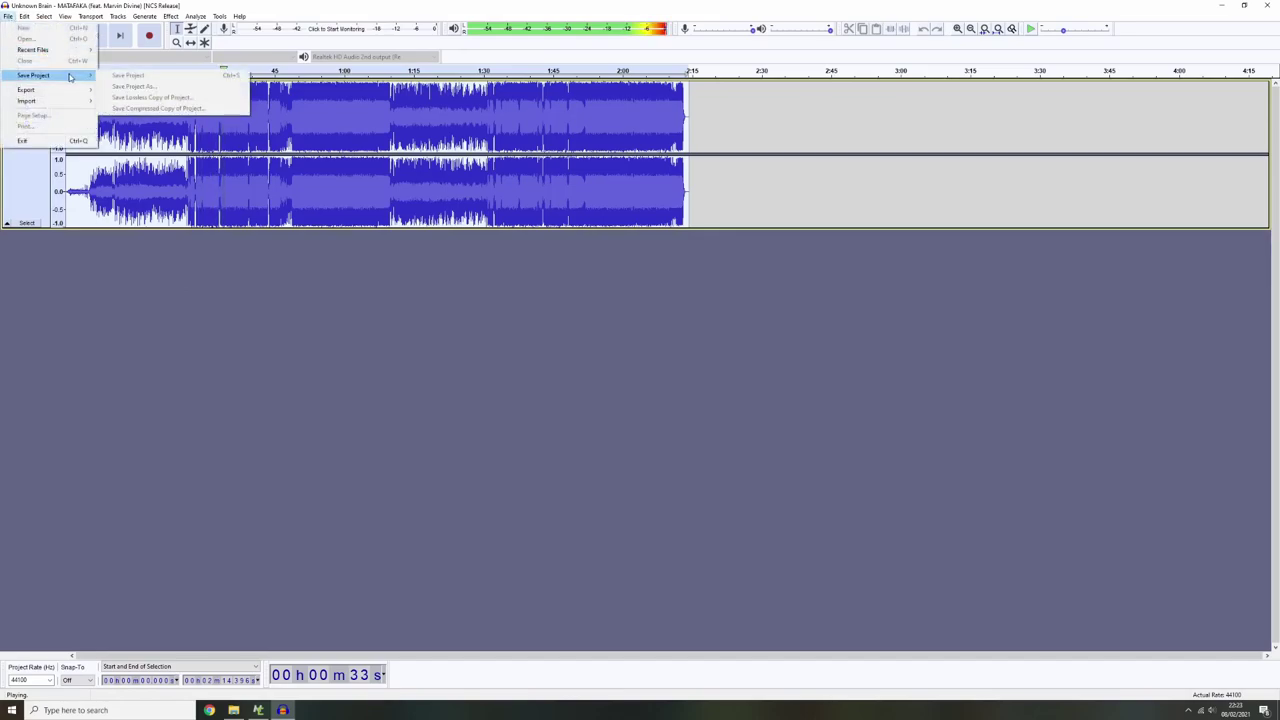
{"action": "key", "text": "alt+c"}
{"action": "left_click", "coordinate": [19, 35]}
Export the edited track as an Ogg Vorbis file named music_matafaka into the Tutorial folder at quality 5.
{"action": "left_click", "coordinate": [8, 16]}
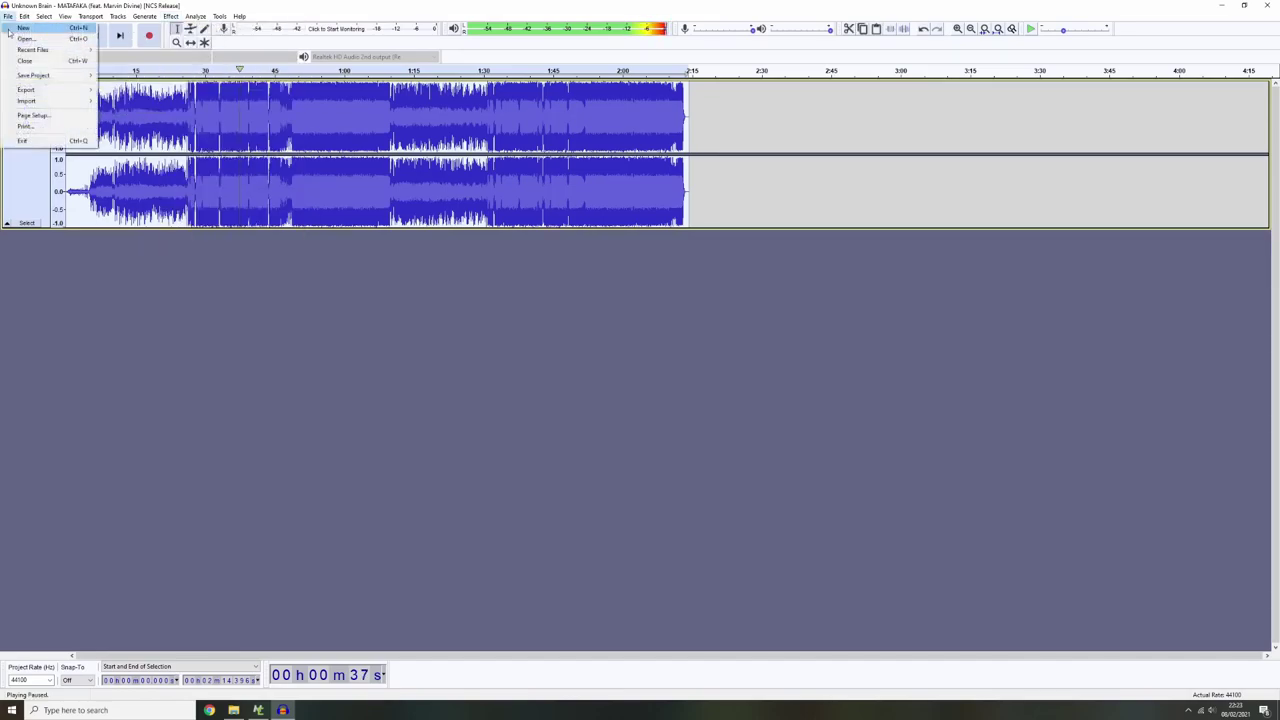
{"action": "mouse_move", "coordinate": [74, 92]}
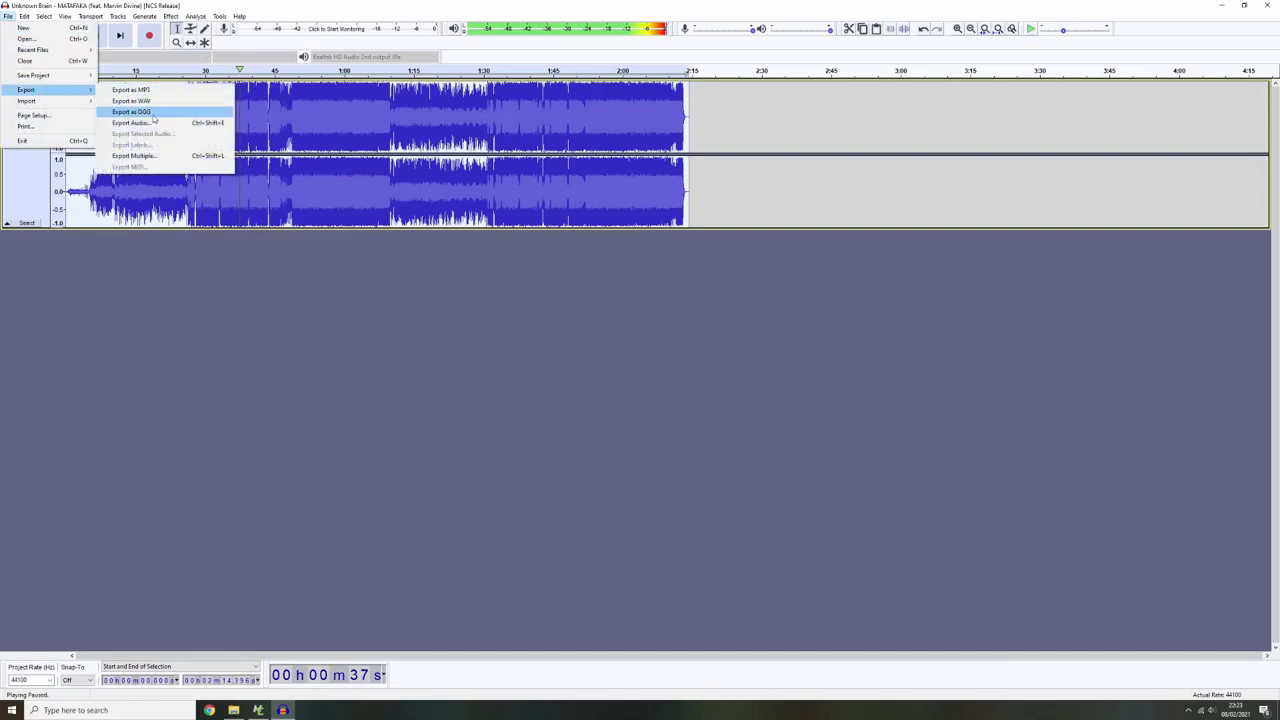
{"action": "left_click", "coordinate": [147, 114]}
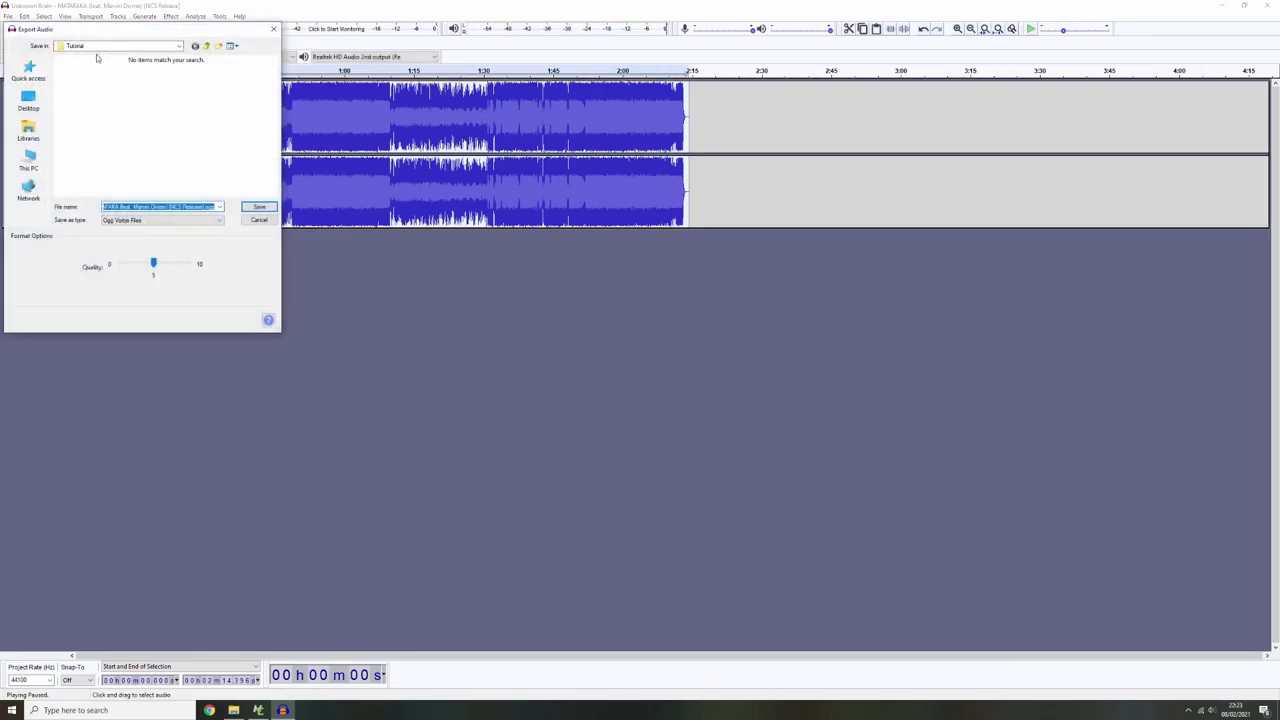
{"action": "type", "text": "m"}
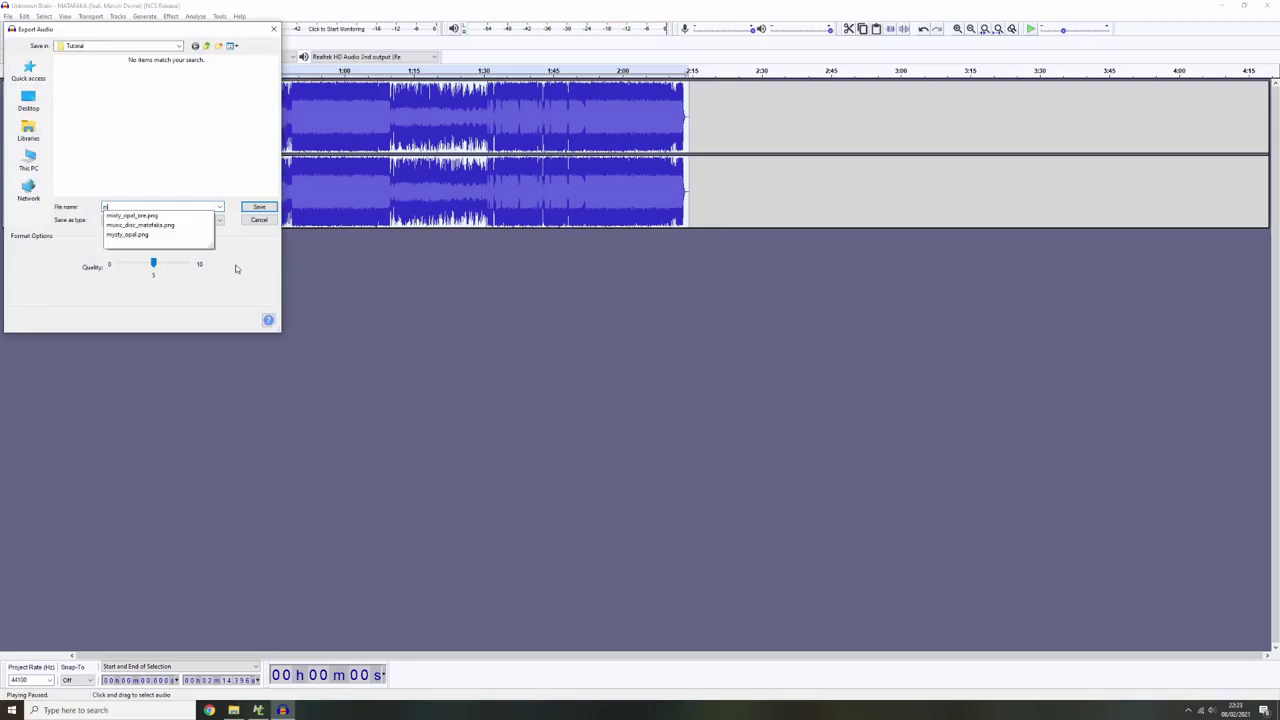
{"action": "type", "text": "music_disc_mata"}
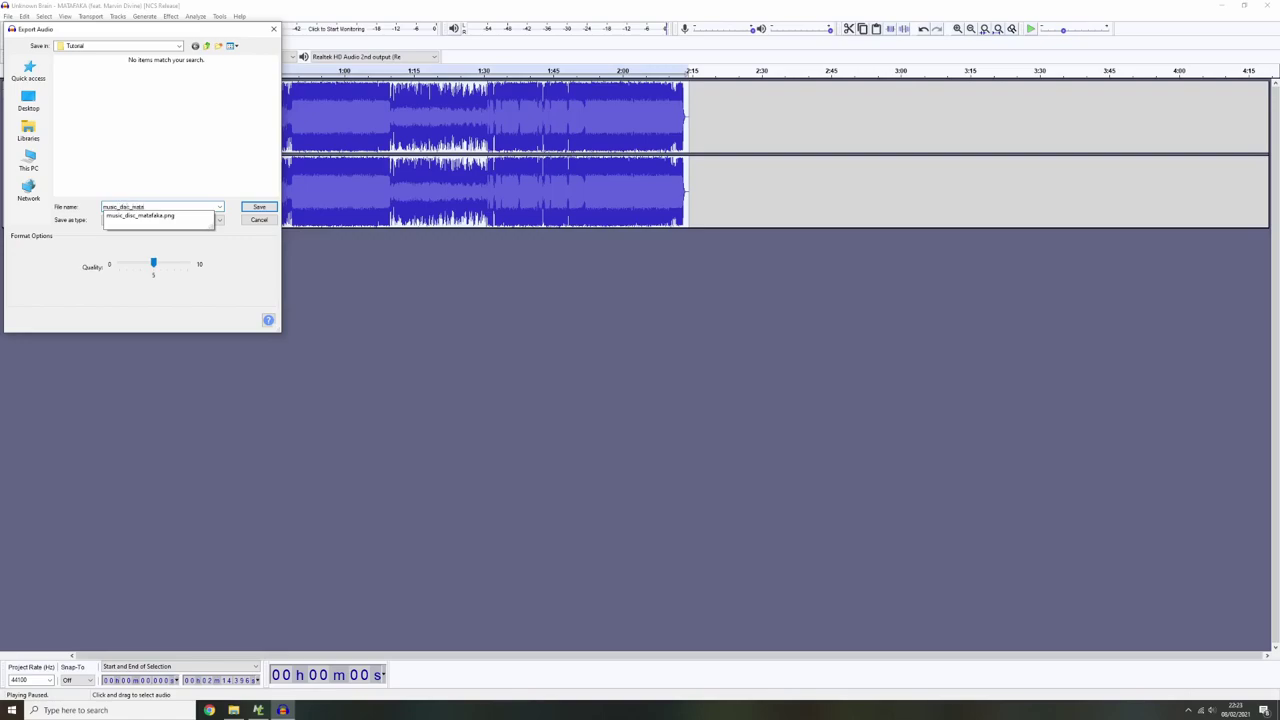
{"action": "key", "text": "Down"}
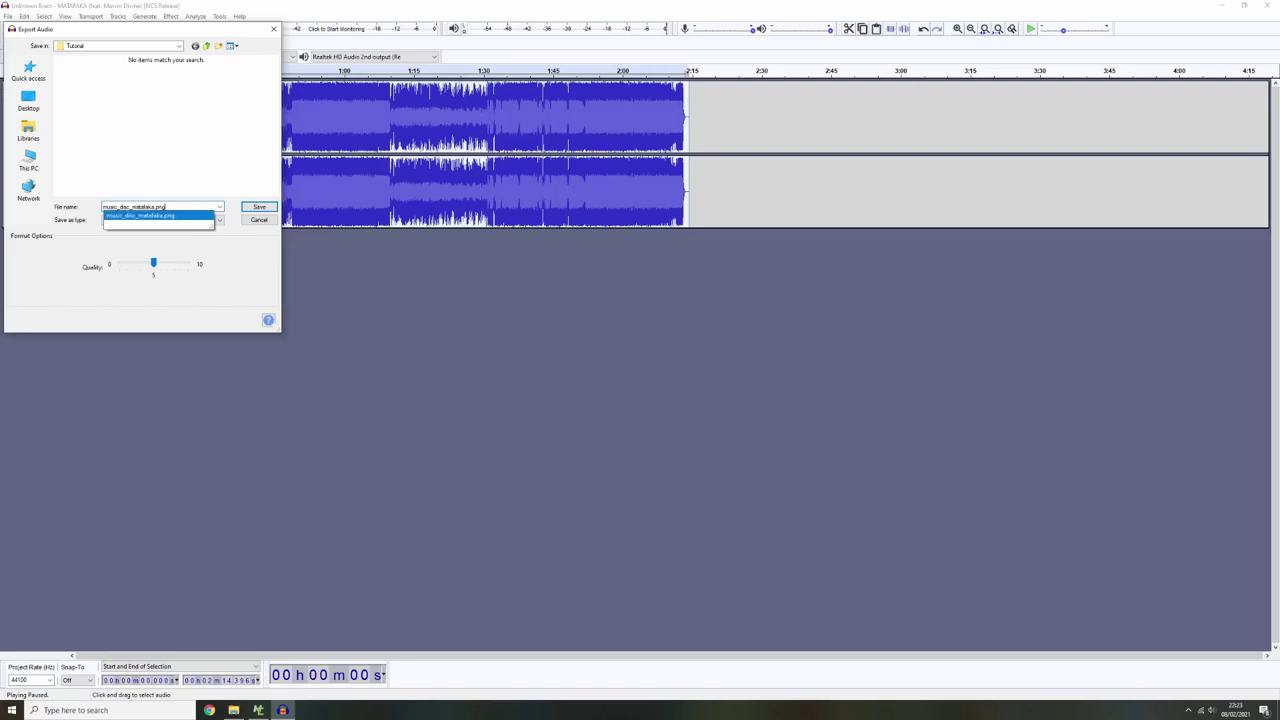
{"action": "key", "text": "BackSpace"}
{"action": "key", "text": "BackSpace"}
{"action": "key", "text": "BackSpace"}
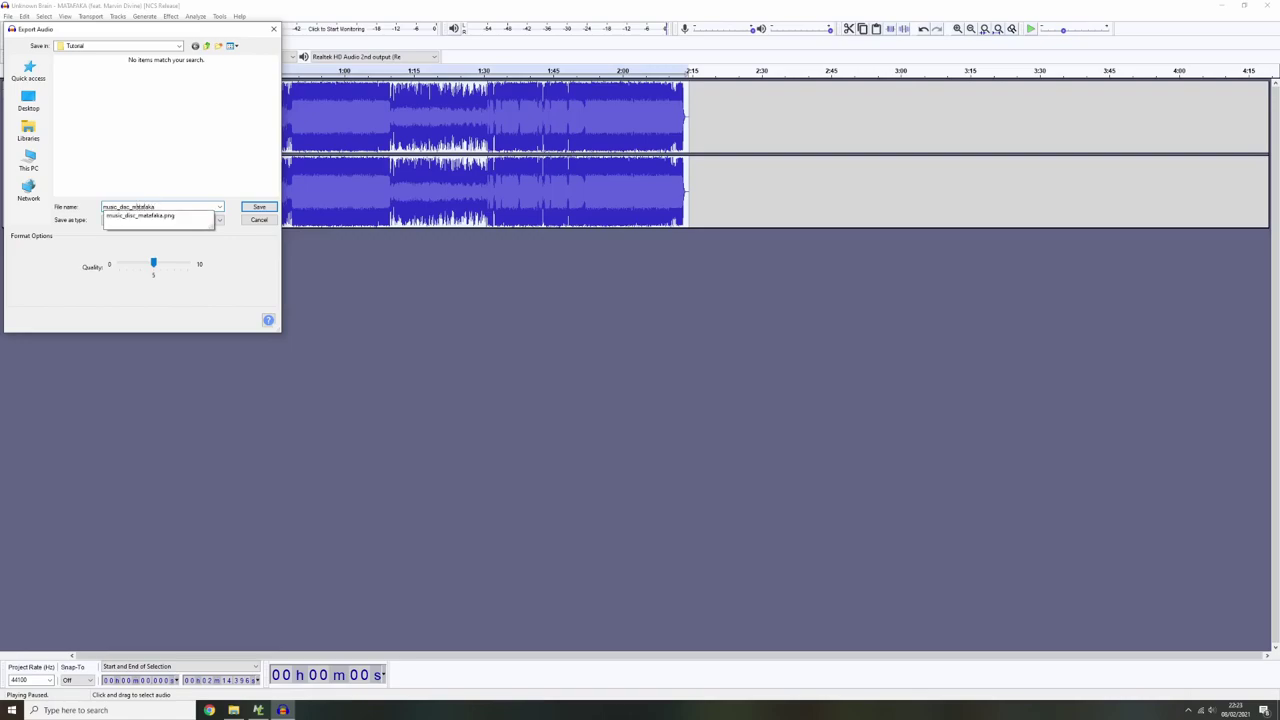
{"action": "key", "text": "BackSpace"}
{"action": "key", "text": "BackSpace"}
{"action": "key", "text": "BackSpace"}
{"action": "key", "text": "BackSpace"}
{"action": "key", "text": "Return"}
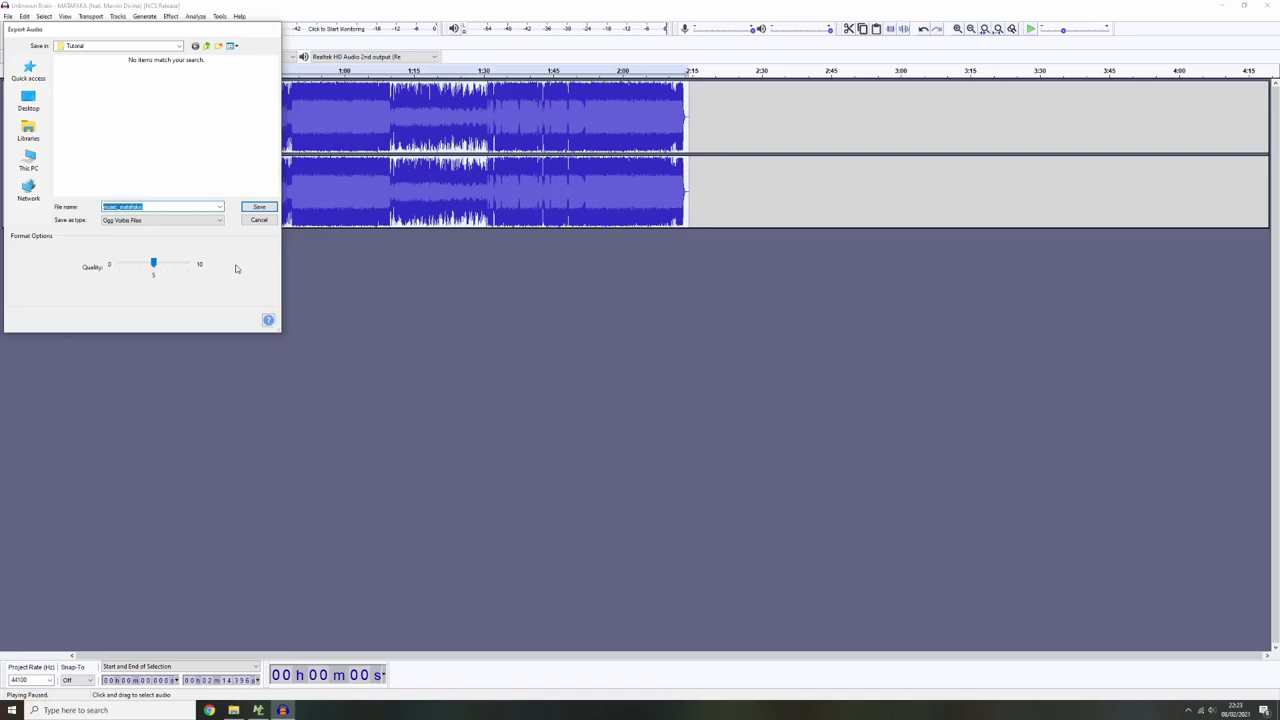
{"action": "key", "text": "Return"}
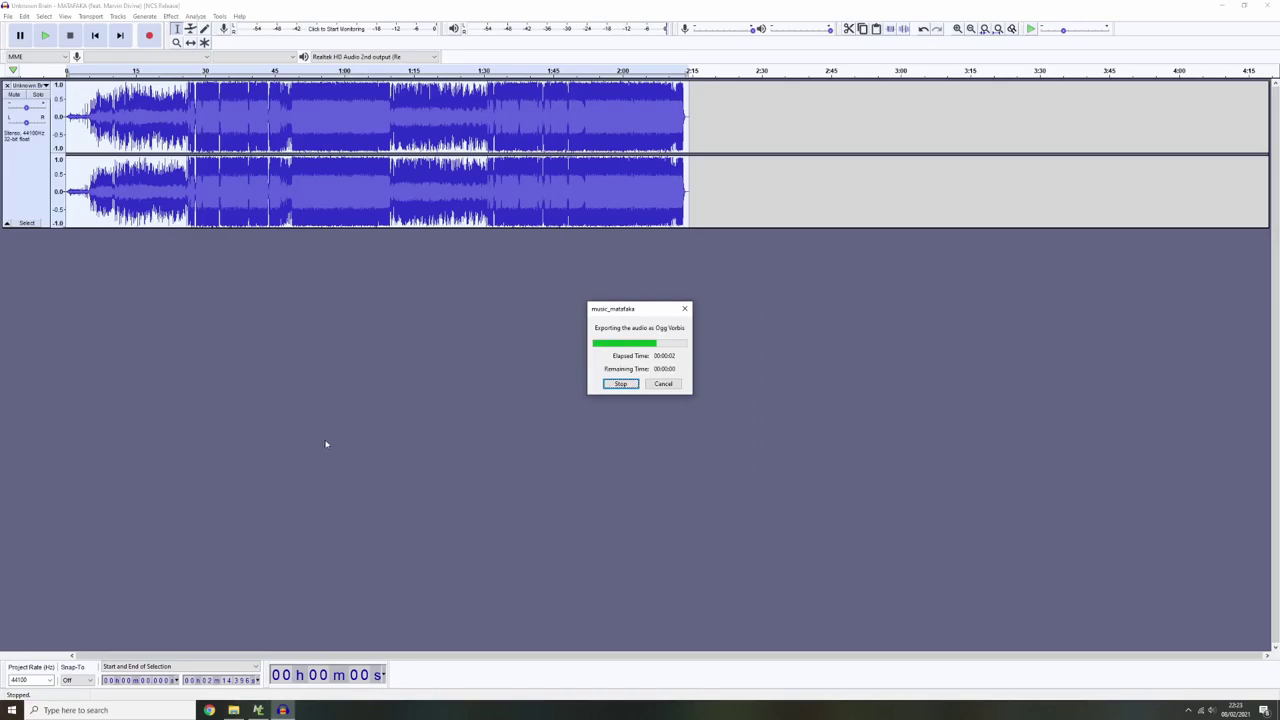
Switch to the MCreator workspace, start importing a sound and add music_matafaka.ogg from the Tutorial folder as its sound file.
{"action": "left_click", "coordinate": [258, 711]}
{"action": "left_click", "coordinate": [12, 145]}
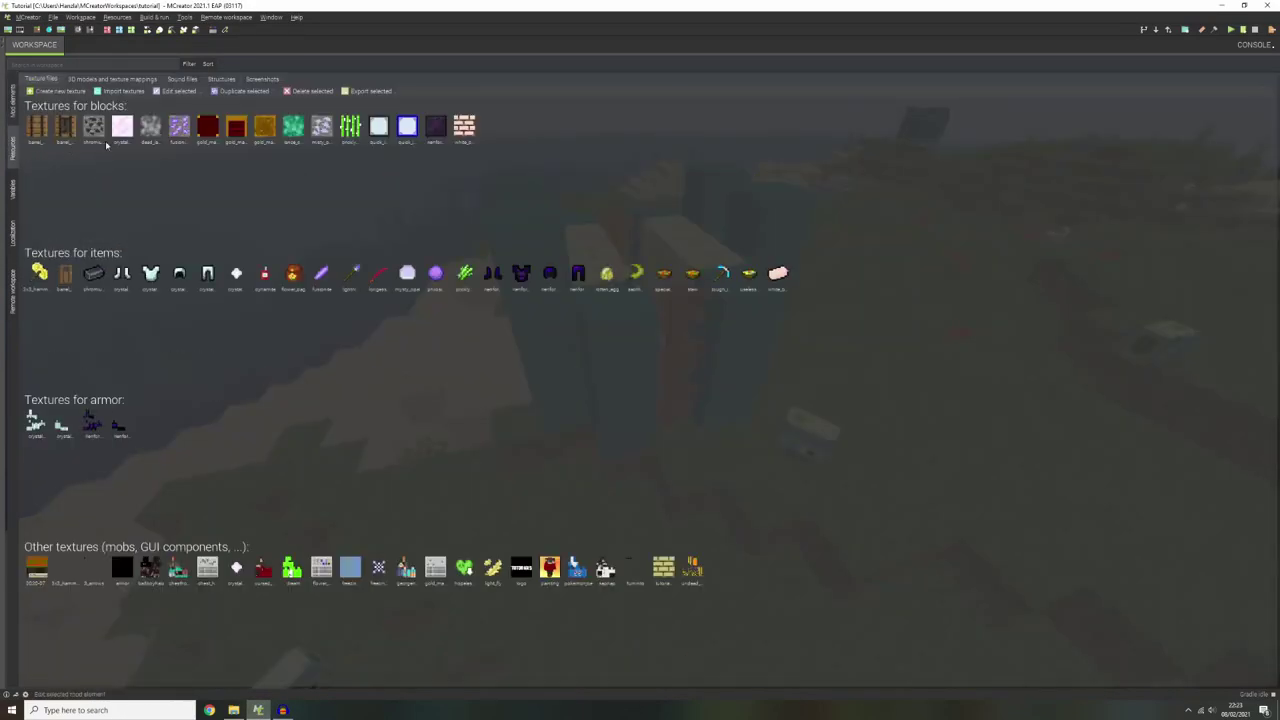
{"action": "left_click", "coordinate": [182, 78]}
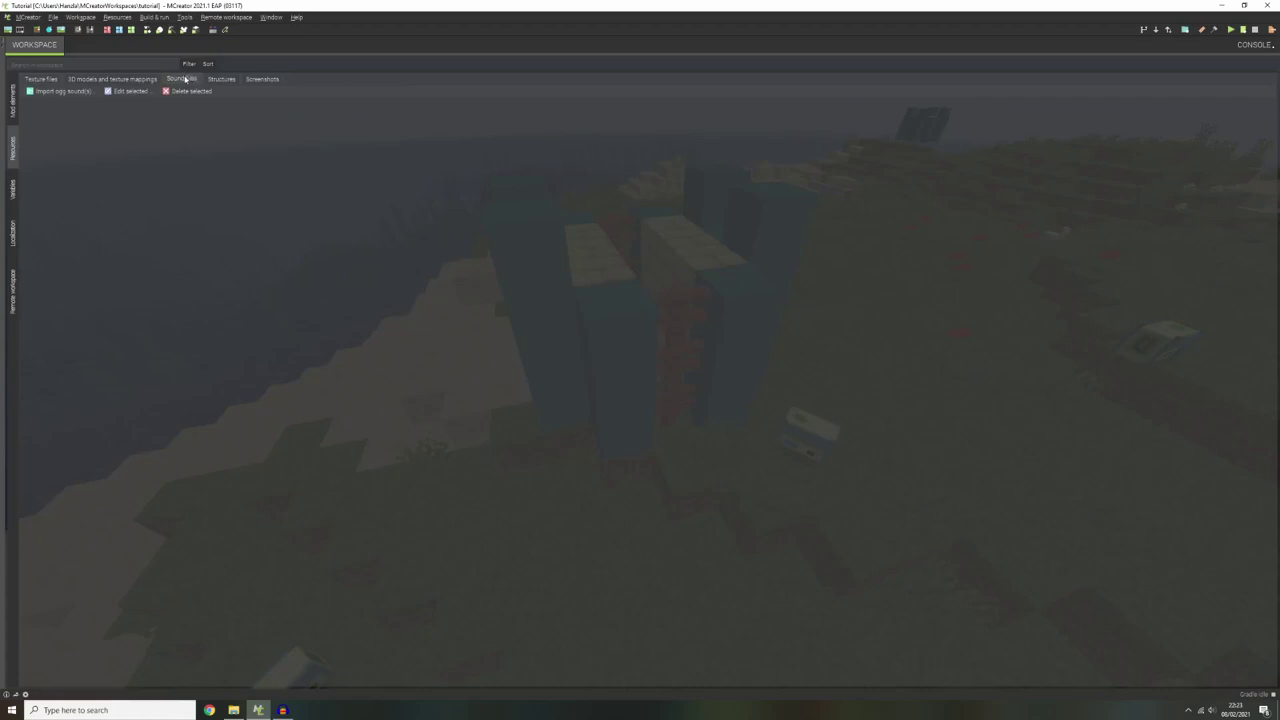
{"action": "left_click", "coordinate": [62, 92]}
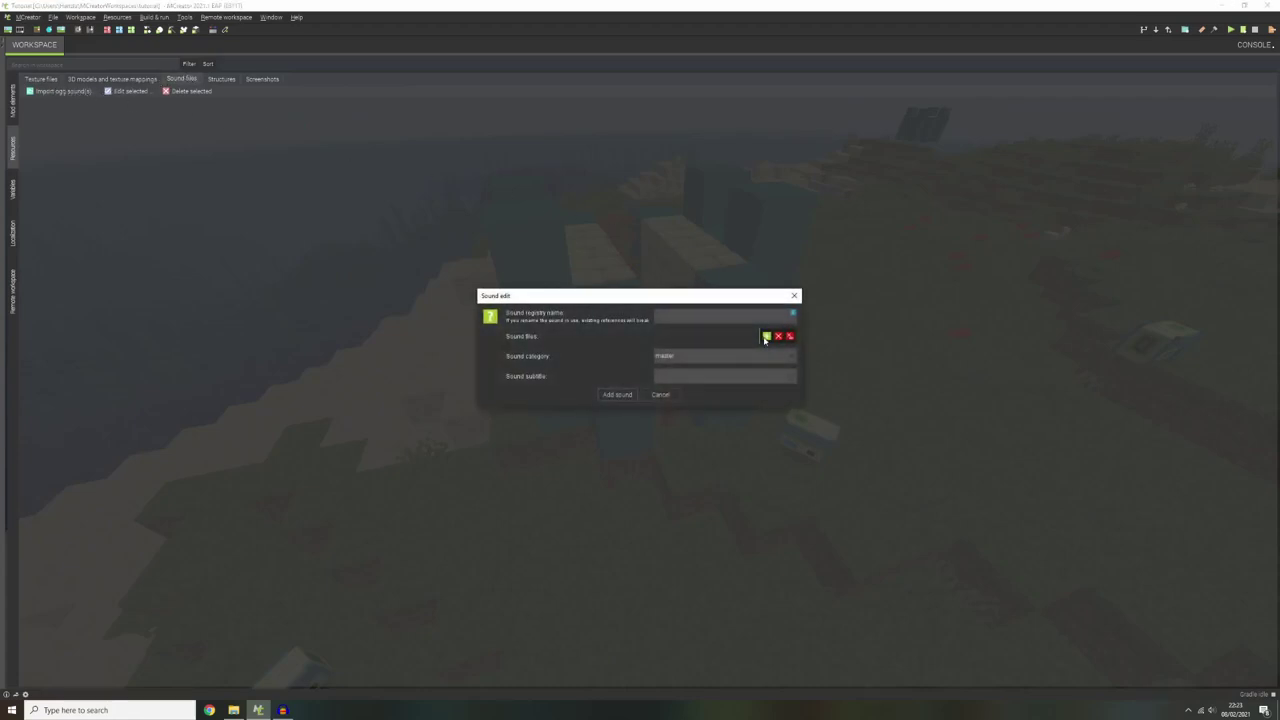
{"action": "left_click", "coordinate": [766, 337]}
{"action": "left_click", "coordinate": [525, 281]}
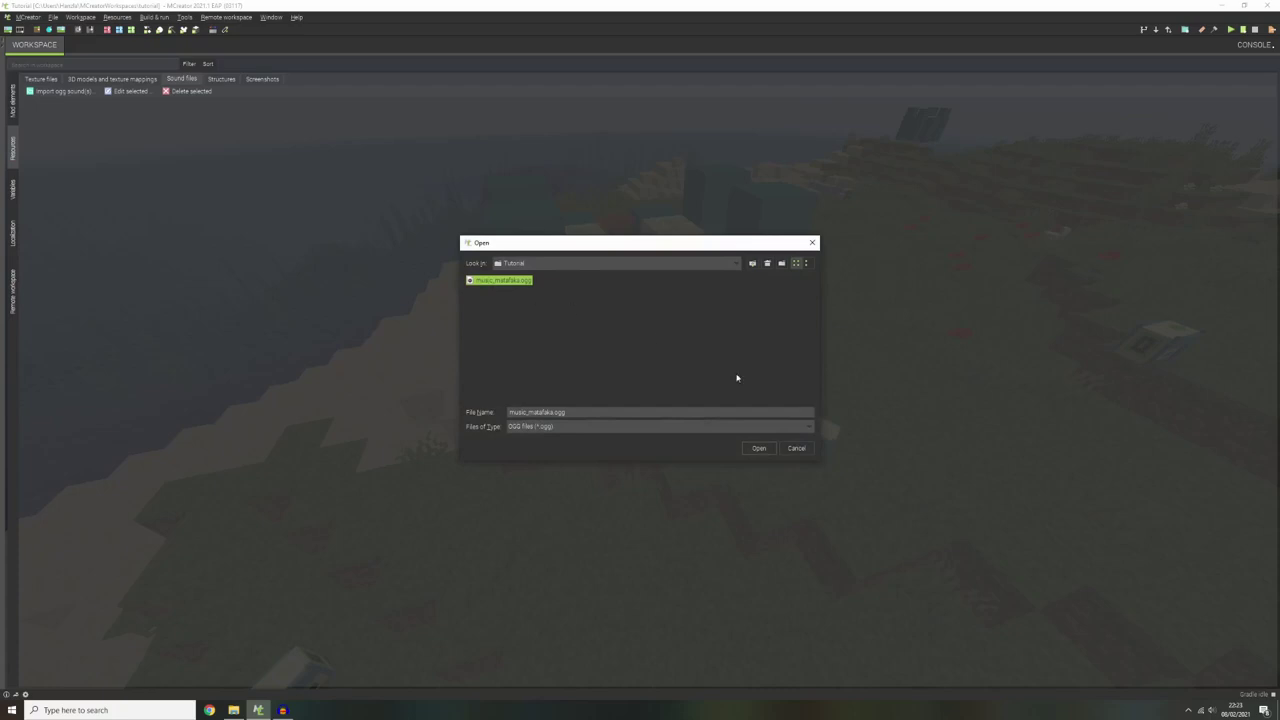
{"action": "left_click", "coordinate": [757, 448]}
Set the sound's category to music, subtitle to "Matafa Music Plays" and registry name to music.disk.matafaka, and add the sound.
{"action": "left_click", "coordinate": [690, 356]}
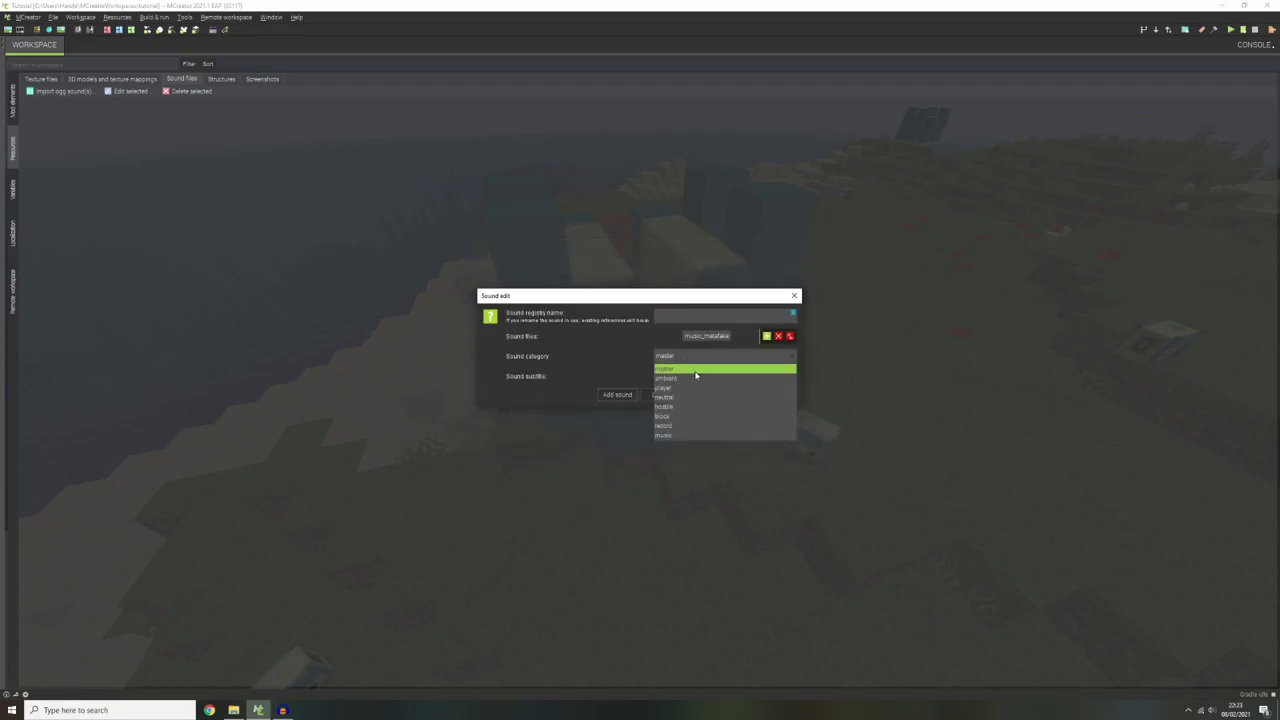
{"action": "left_click", "coordinate": [700, 435]}
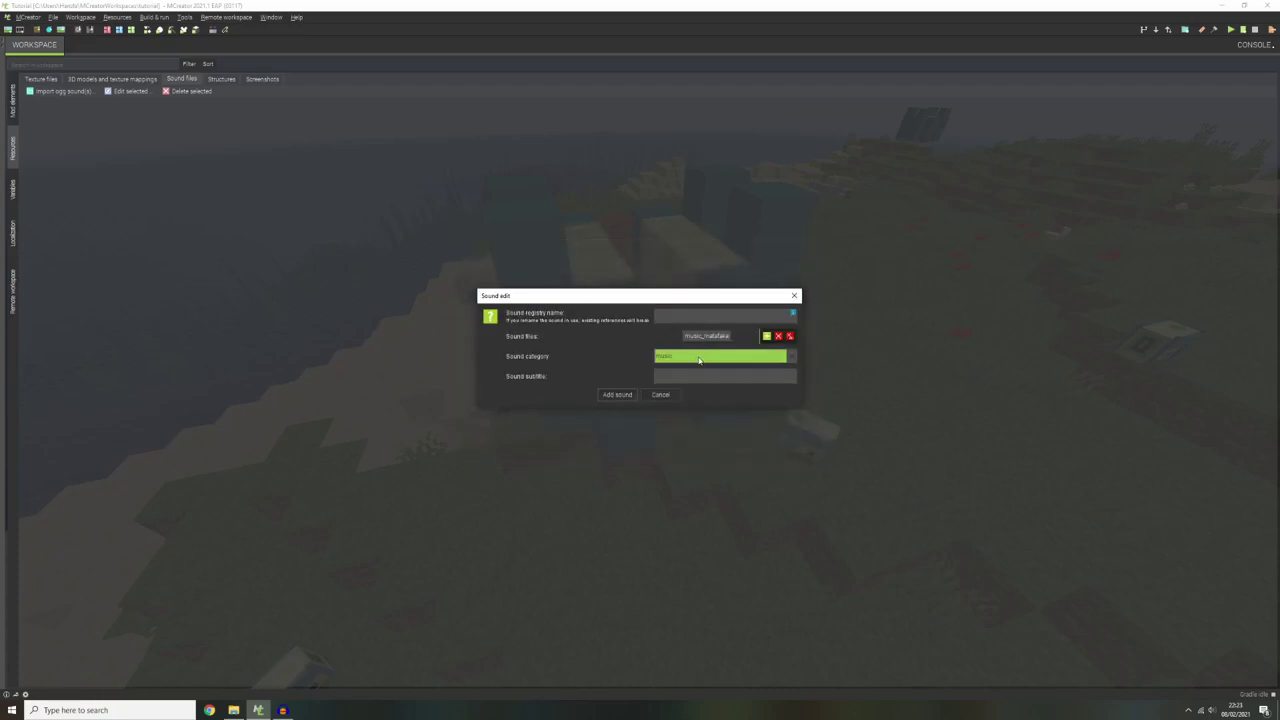
{"action": "left_click", "coordinate": [700, 360]}
{"action": "left_click", "coordinate": [688, 358]}
{"action": "left_click", "coordinate": [680, 376]}
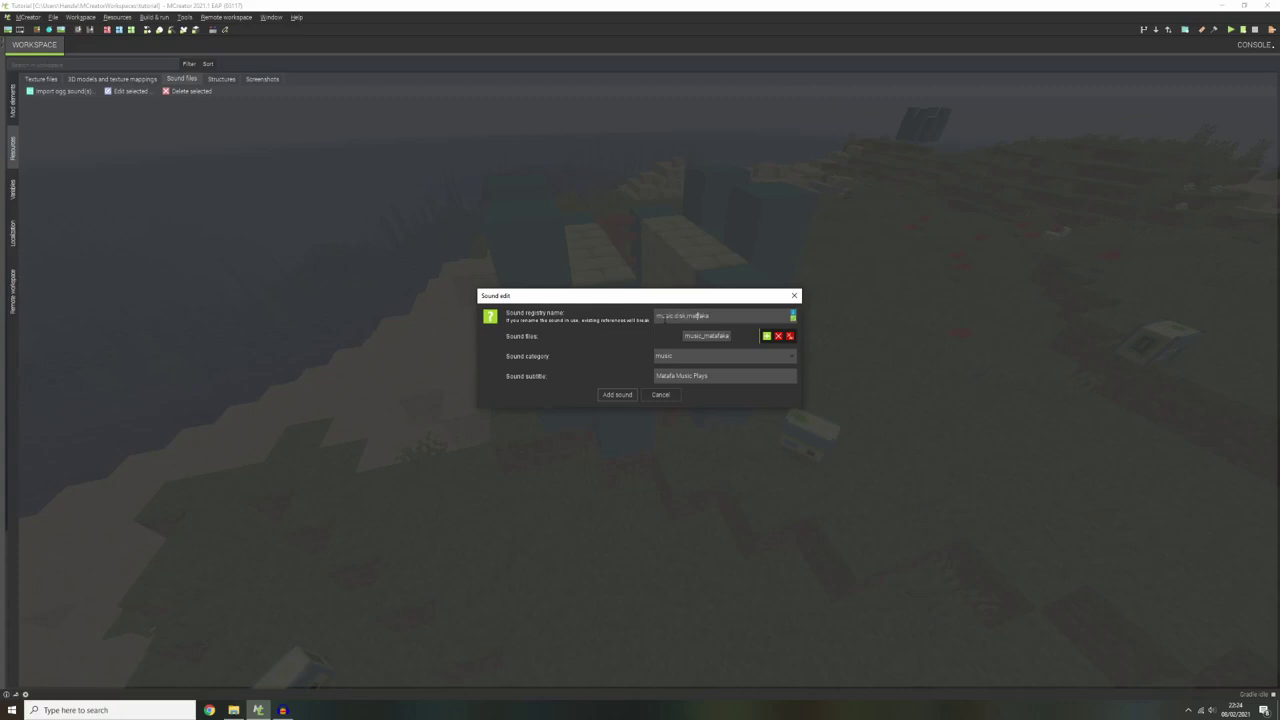
{"action": "key", "text": "Return"}
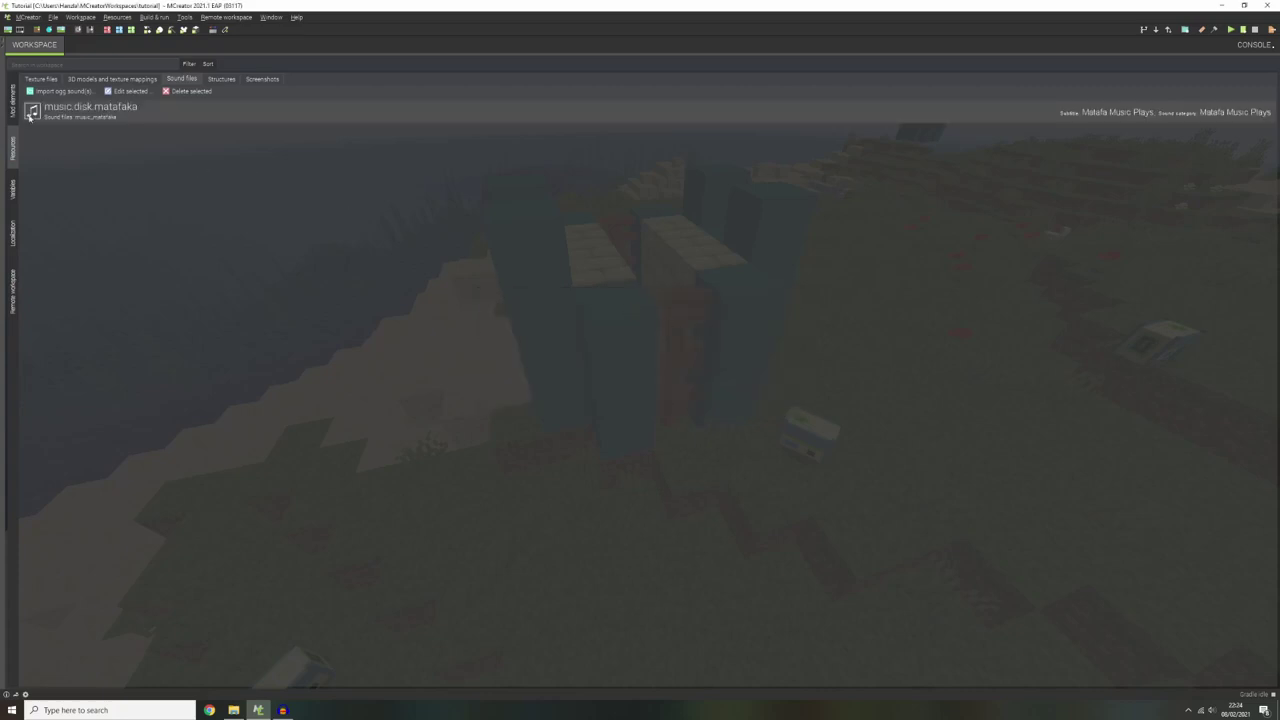
Import music_disc_matafaka.png from the Tutorial folder as an item texture and view it in the texture editor, closing it without edits.
{"action": "left_click", "coordinate": [21, 94]}
{"action": "left_click", "coordinate": [32, 88]}
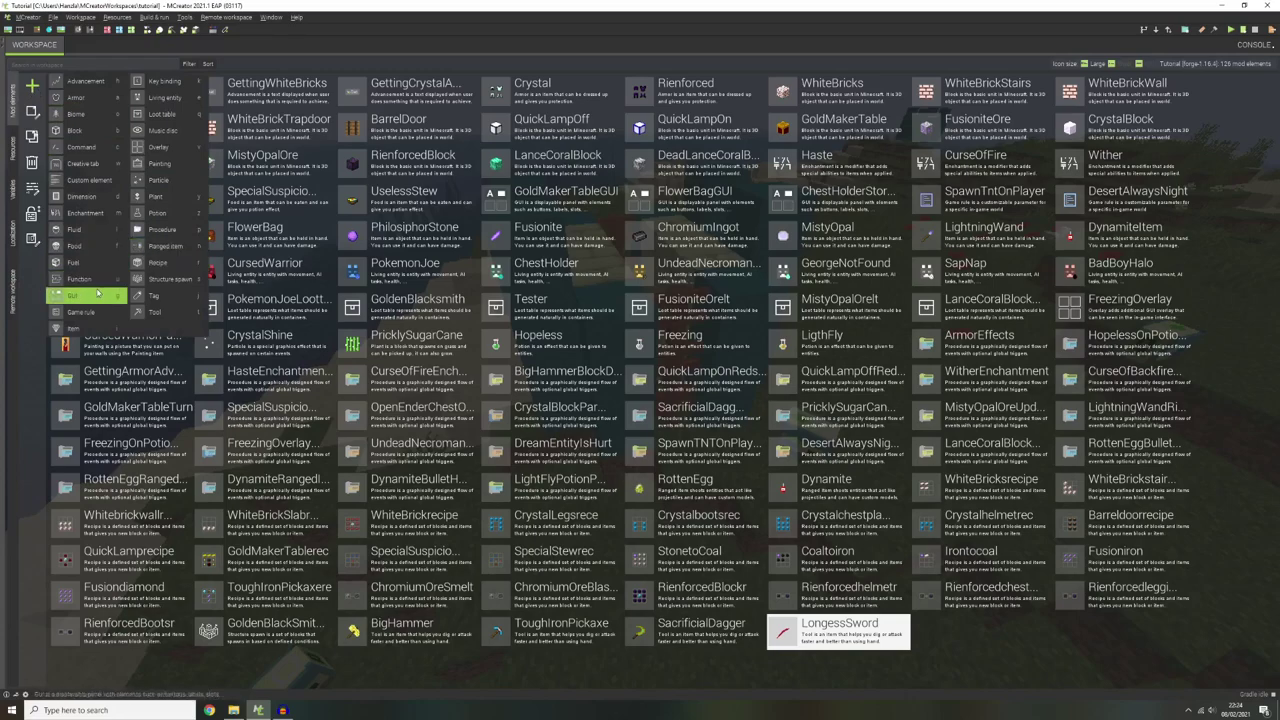
{"action": "left_click", "coordinate": [13, 142]}
{"action": "left_click", "coordinate": [41, 78]}
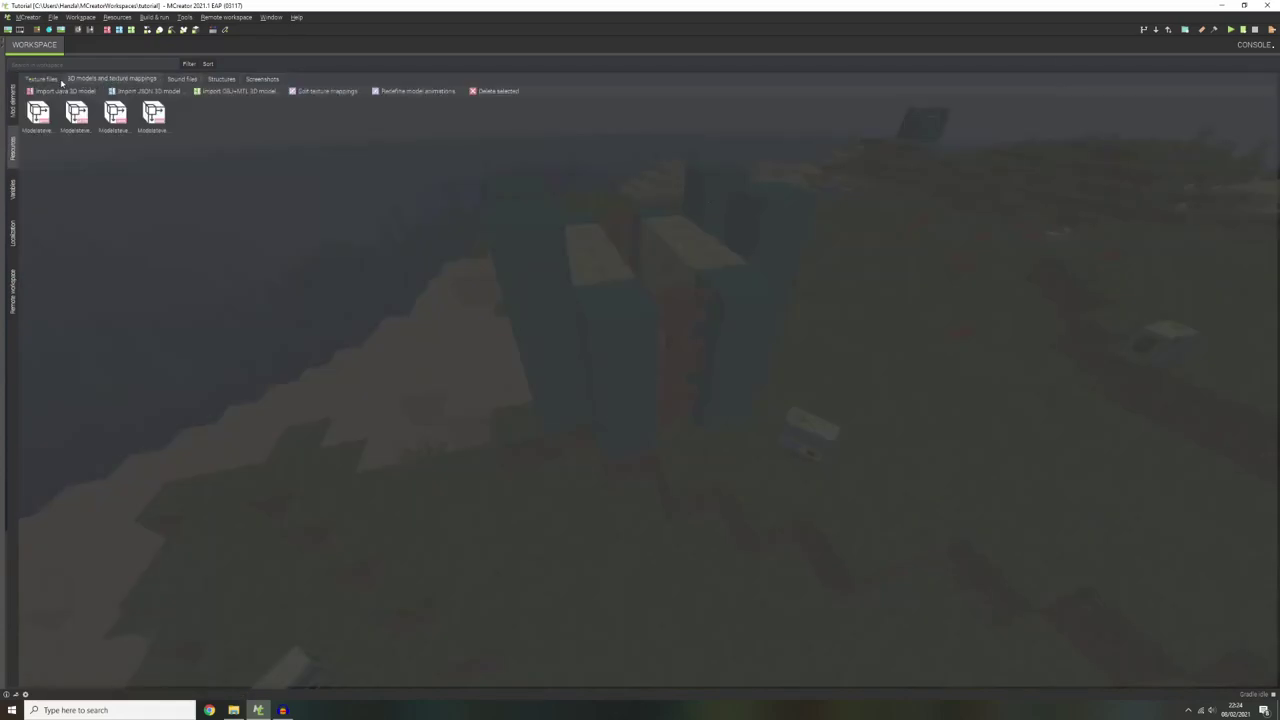
{"action": "left_click", "coordinate": [123, 91]}
{"action": "left_click", "coordinate": [137, 104]}
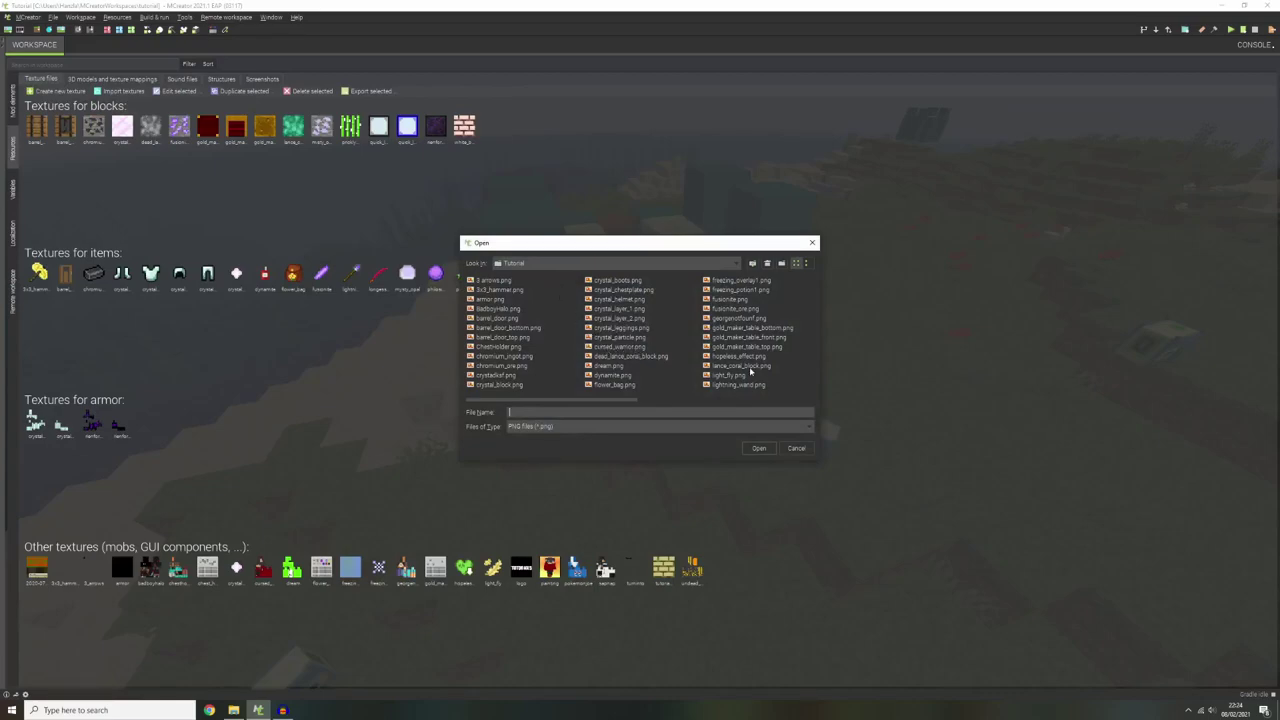
{"action": "scroll", "coordinate": [737, 358], "scroll_direction": "right", "scroll_amount": 3}
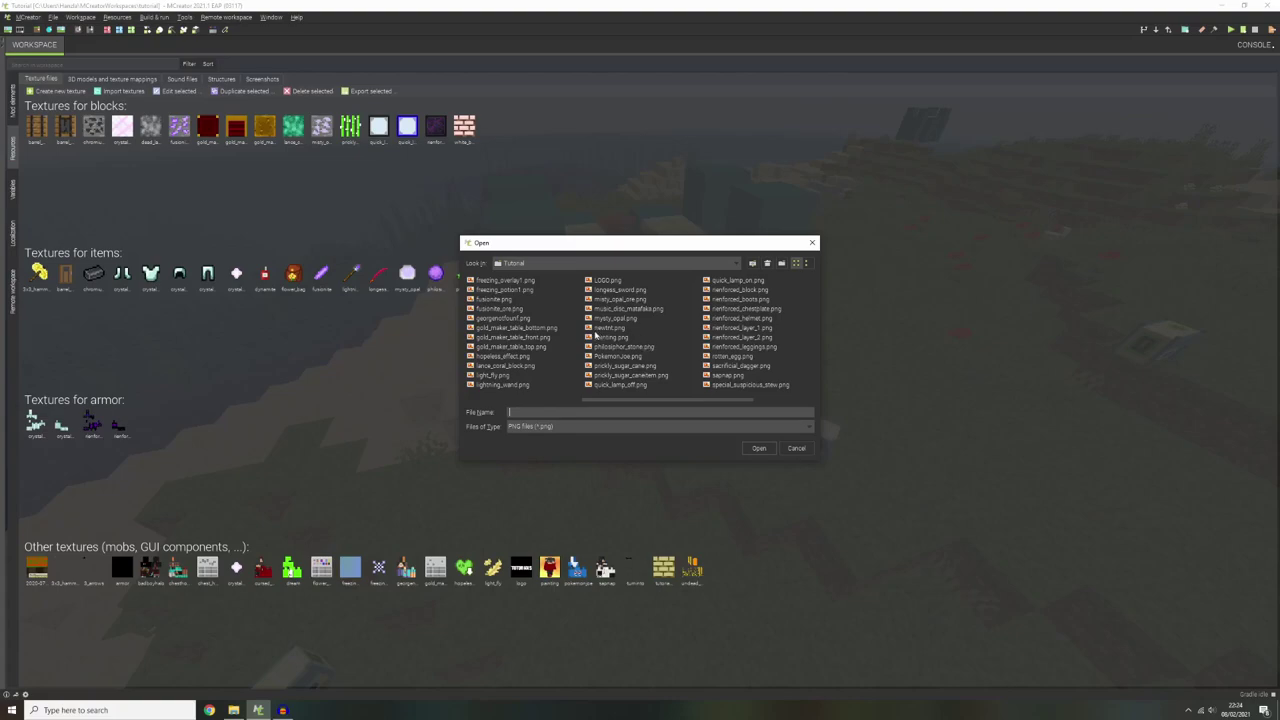
{"action": "left_click", "coordinate": [592, 310]}
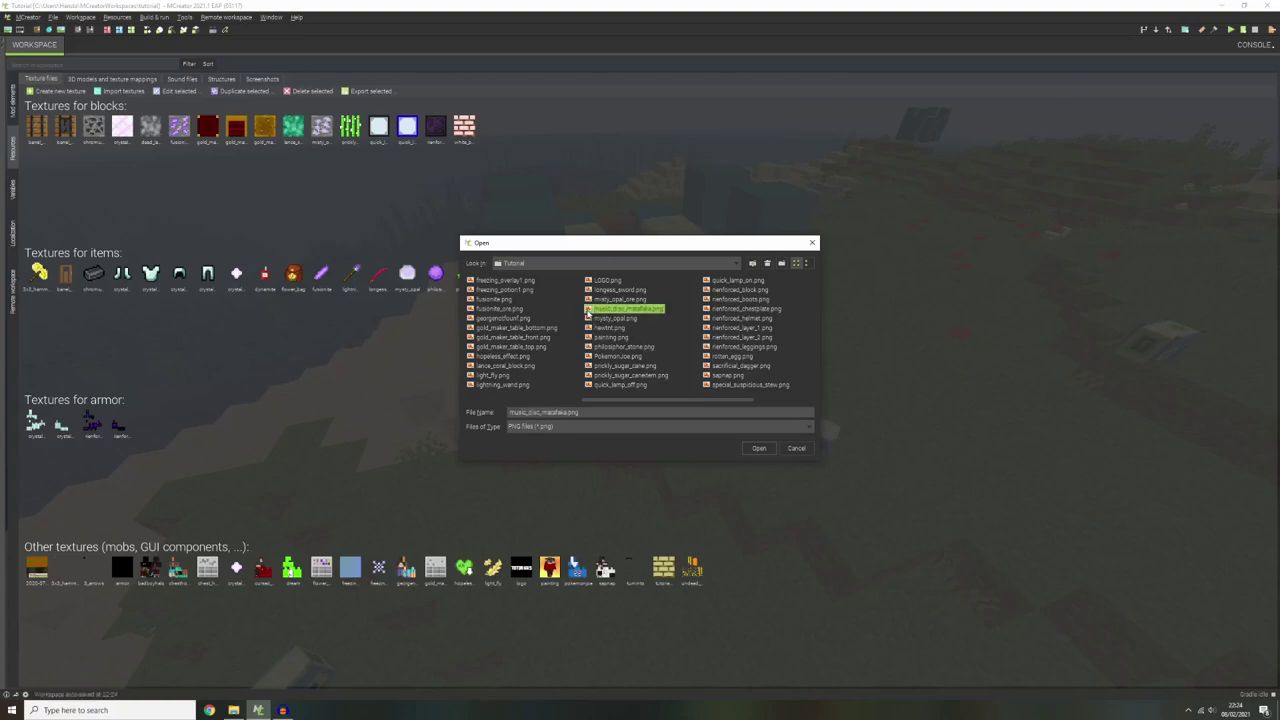
{"action": "double_click", "coordinate": [588, 312]}
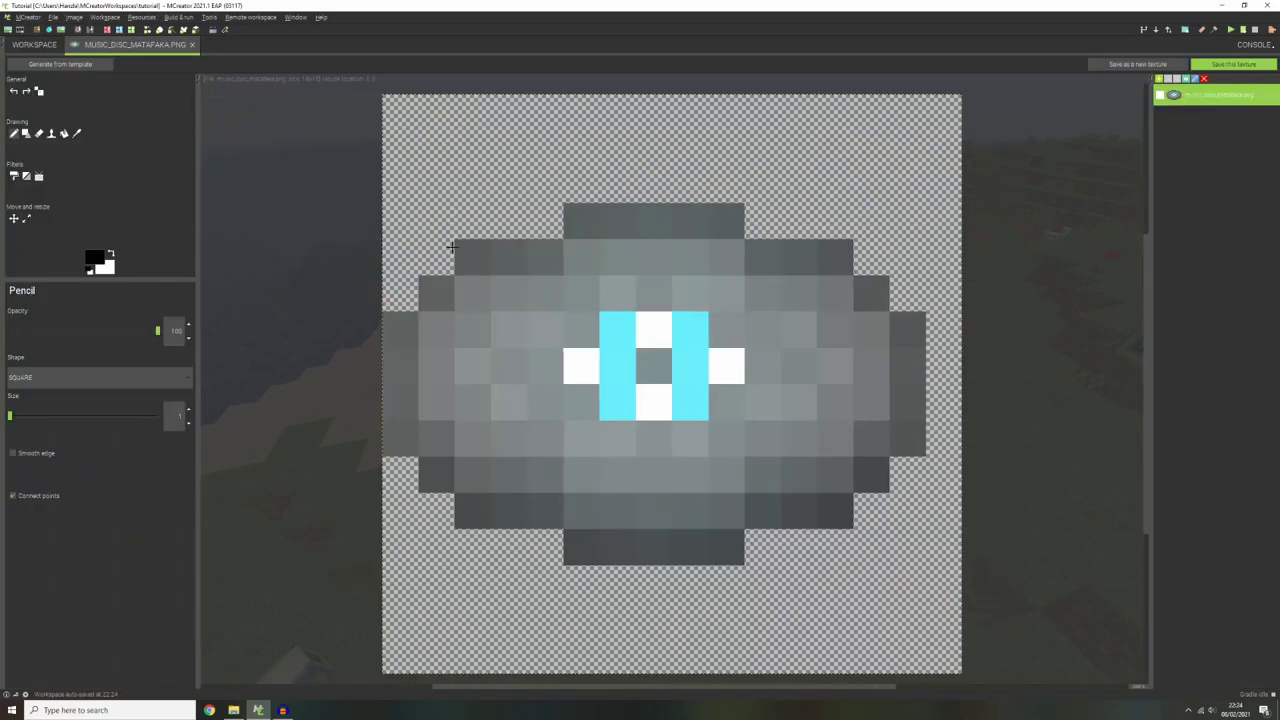
{"action": "left_click", "coordinate": [192, 45]}
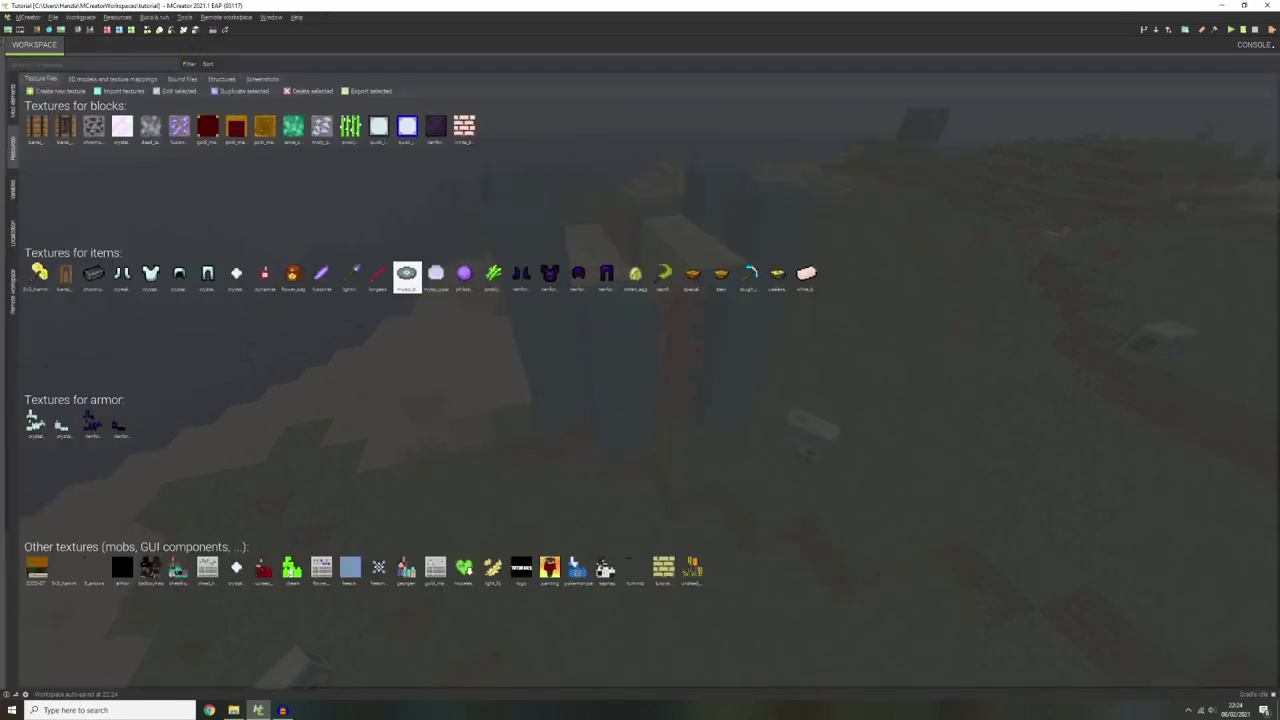
Create a new music disc mod element named Matafaka.
{"action": "left_click", "coordinate": [11, 97]}
{"action": "left_click", "coordinate": [31, 86]}
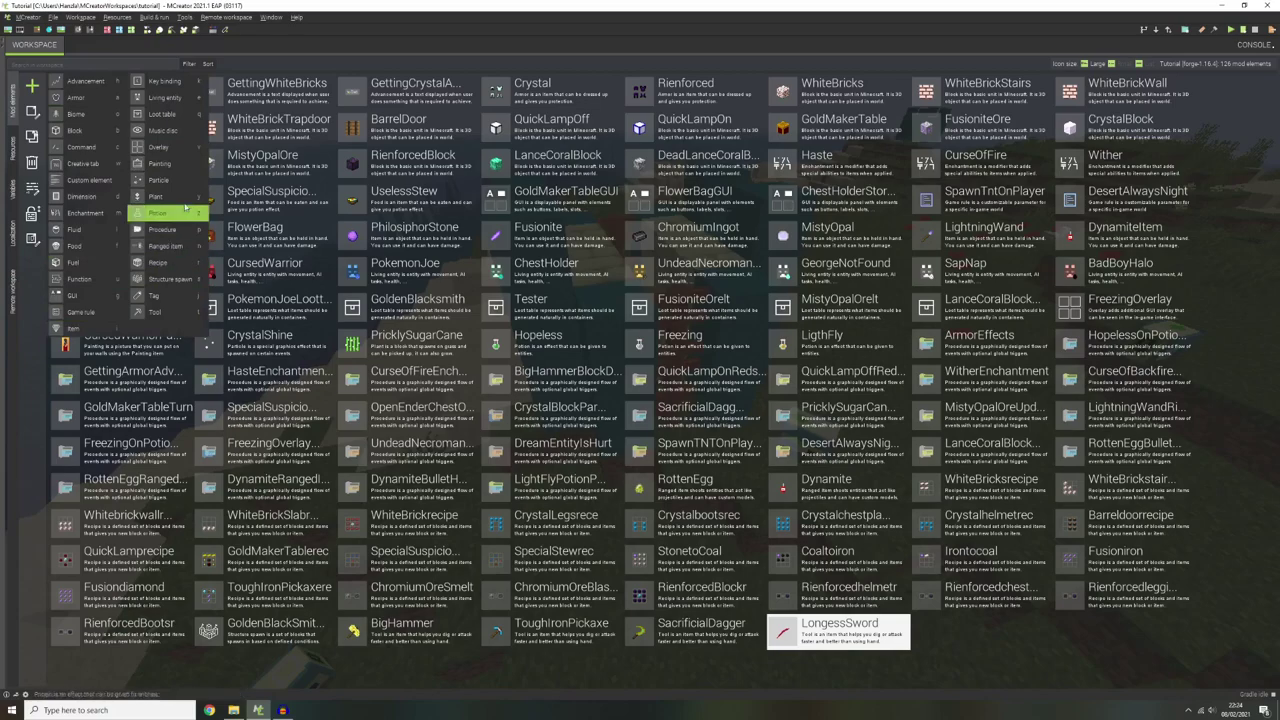
{"action": "left_click", "coordinate": [185, 130]}
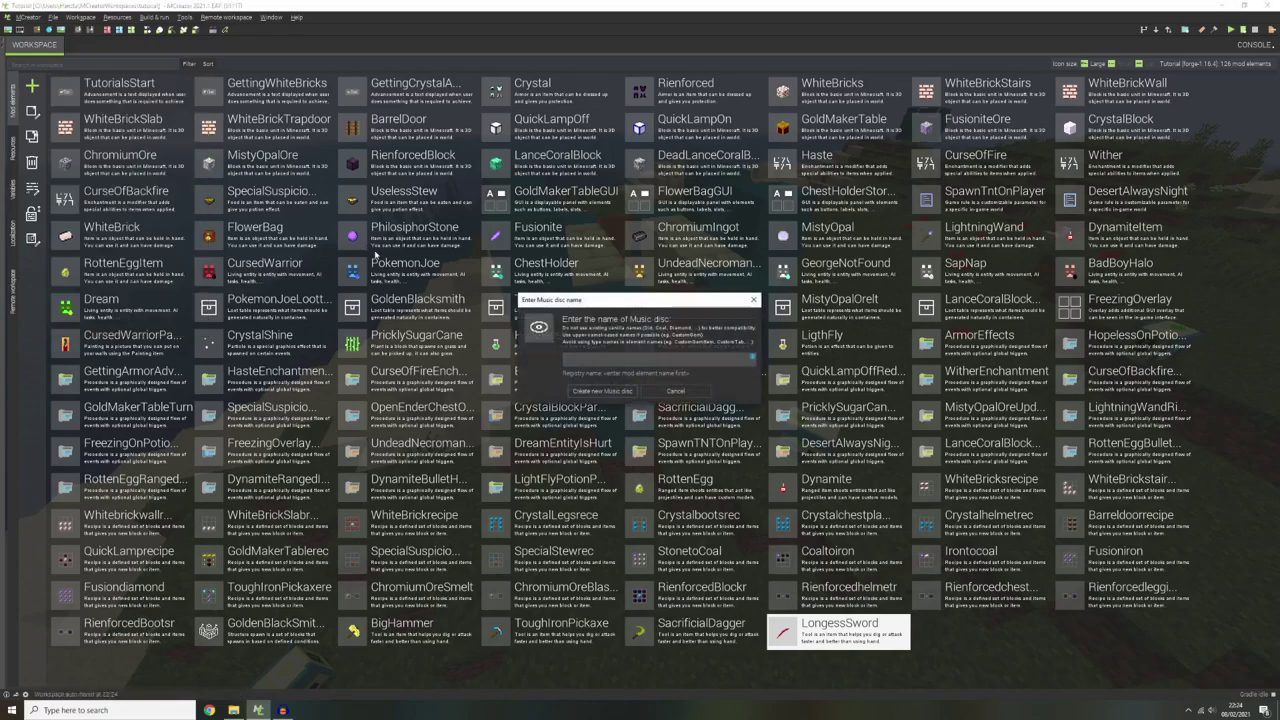
{"action": "type", "text": "Matafaka"}
{"action": "key", "text": "Return"}
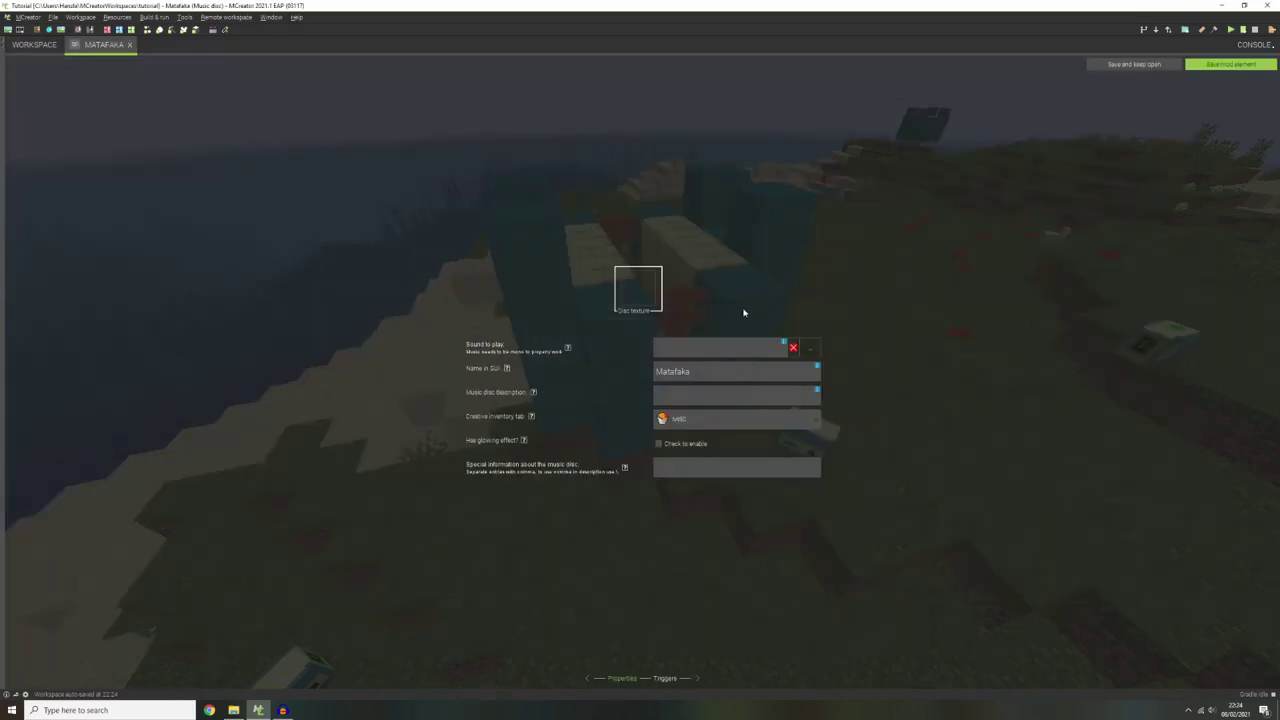
Assign the imported music disc texture as the disc texture and the custom music.disk.matafaka sound as the sound to play.
{"action": "left_click", "coordinate": [652, 300]}
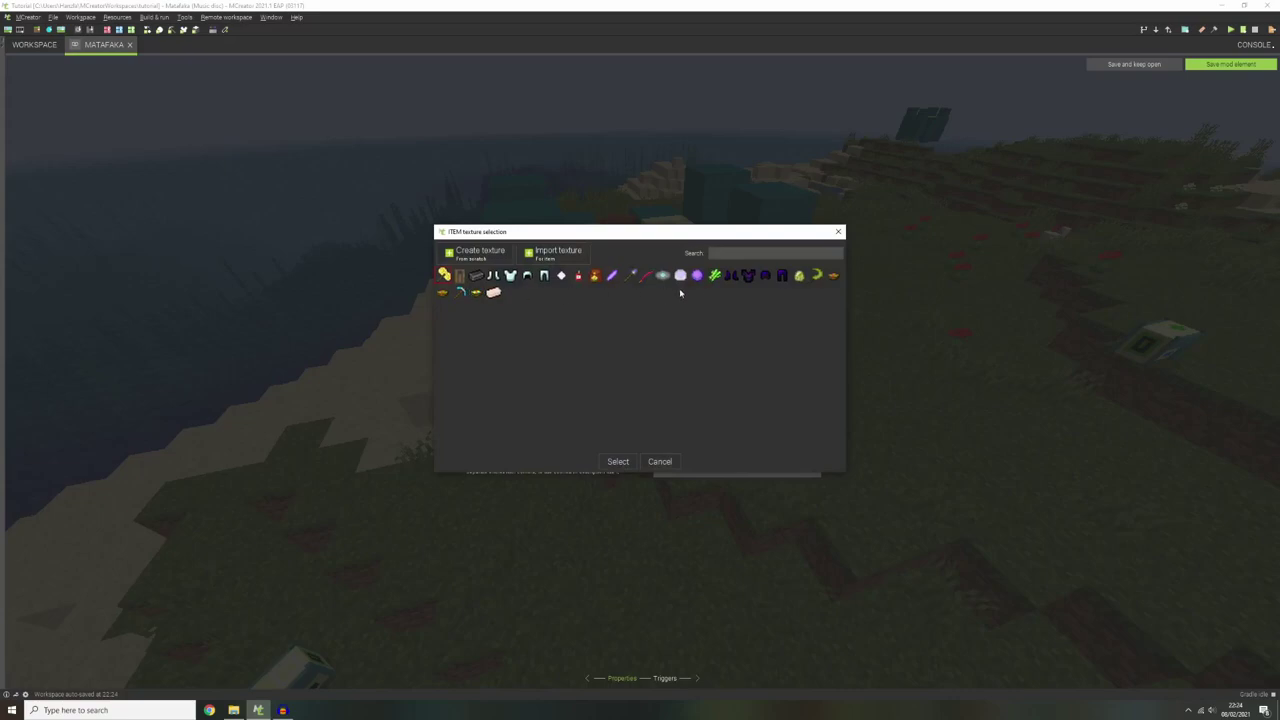
{"action": "double_click", "coordinate": [664, 277]}
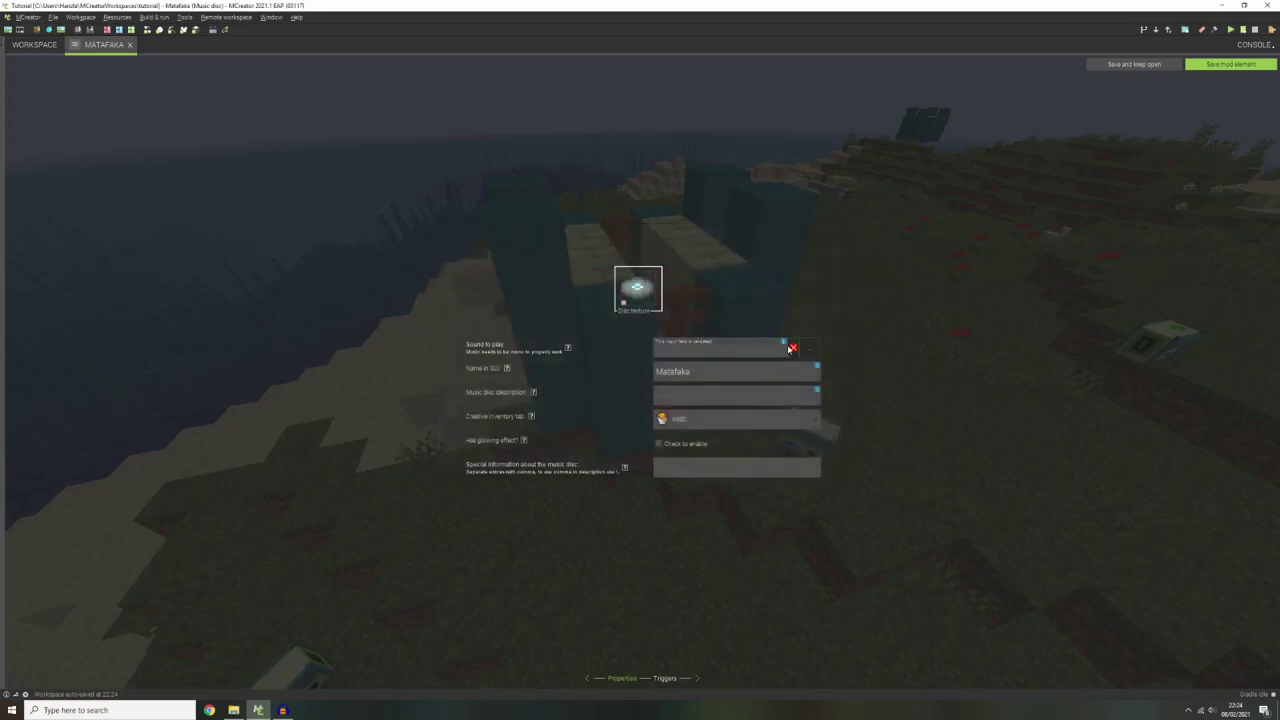
{"action": "left_click", "coordinate": [810, 347]}
{"action": "double_click", "coordinate": [622, 309]}
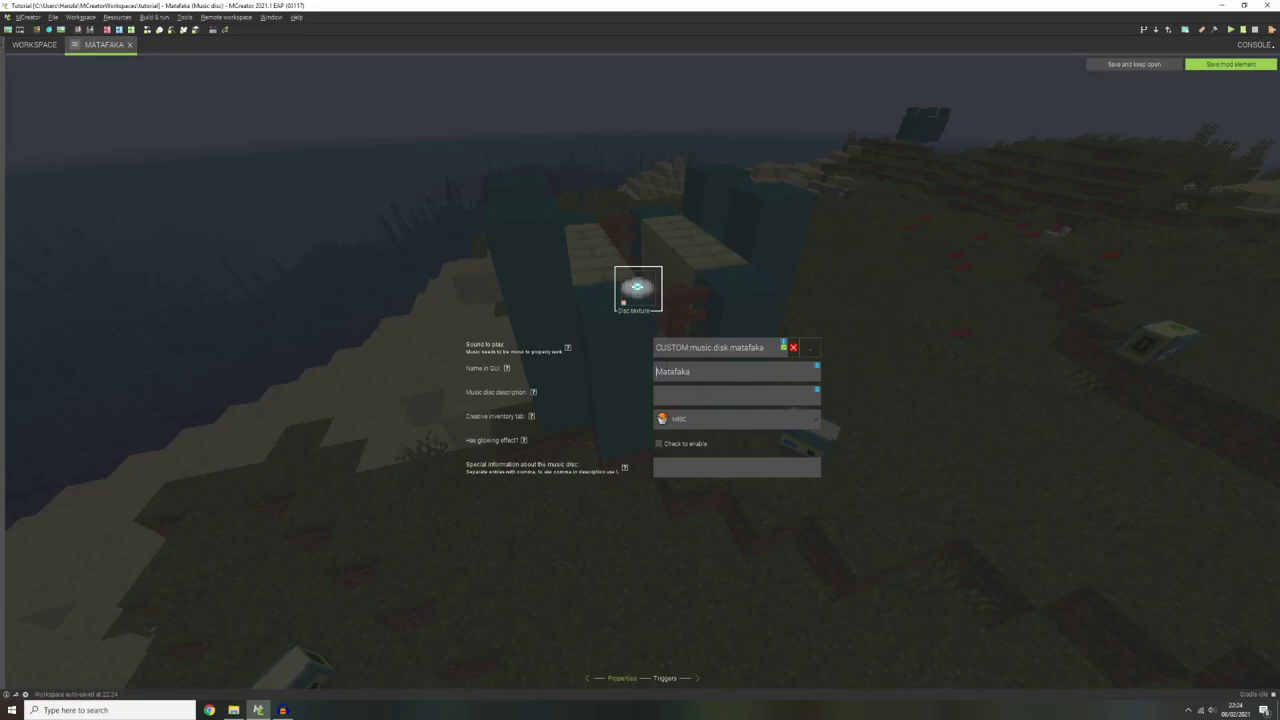
Set the disc's in-game name to "Music Disc" and its description to "music disc - matafaka".
{"action": "left_click_drag", "start_coordinate": [701, 370], "coordinate": [629, 361]}
{"action": "type", "text": "Music Disc"}
{"action": "left_click", "coordinate": [700, 394]}
{"action": "type", "text": "music disc - matafaka"}
Keep Misc as the disc's creative inventory tab, look over its triggers and save the mod element.
{"action": "left_click", "coordinate": [709, 427]}
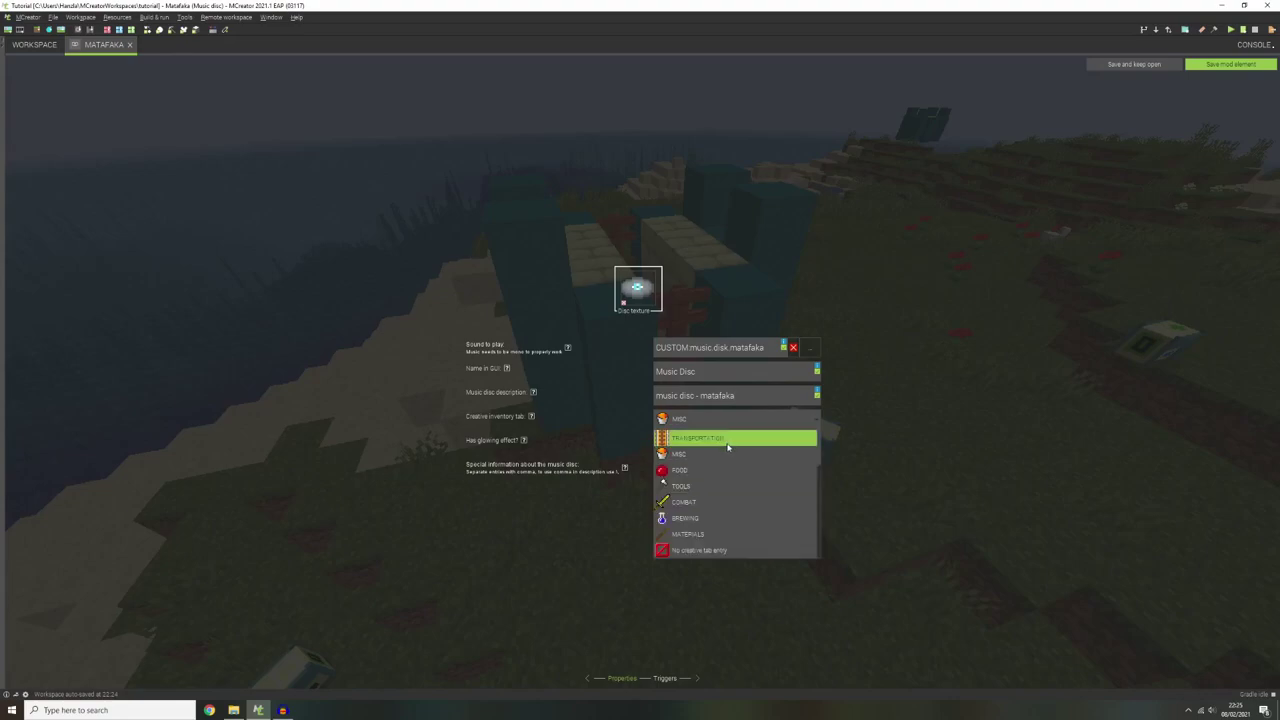
{"action": "left_click", "coordinate": [726, 440]}
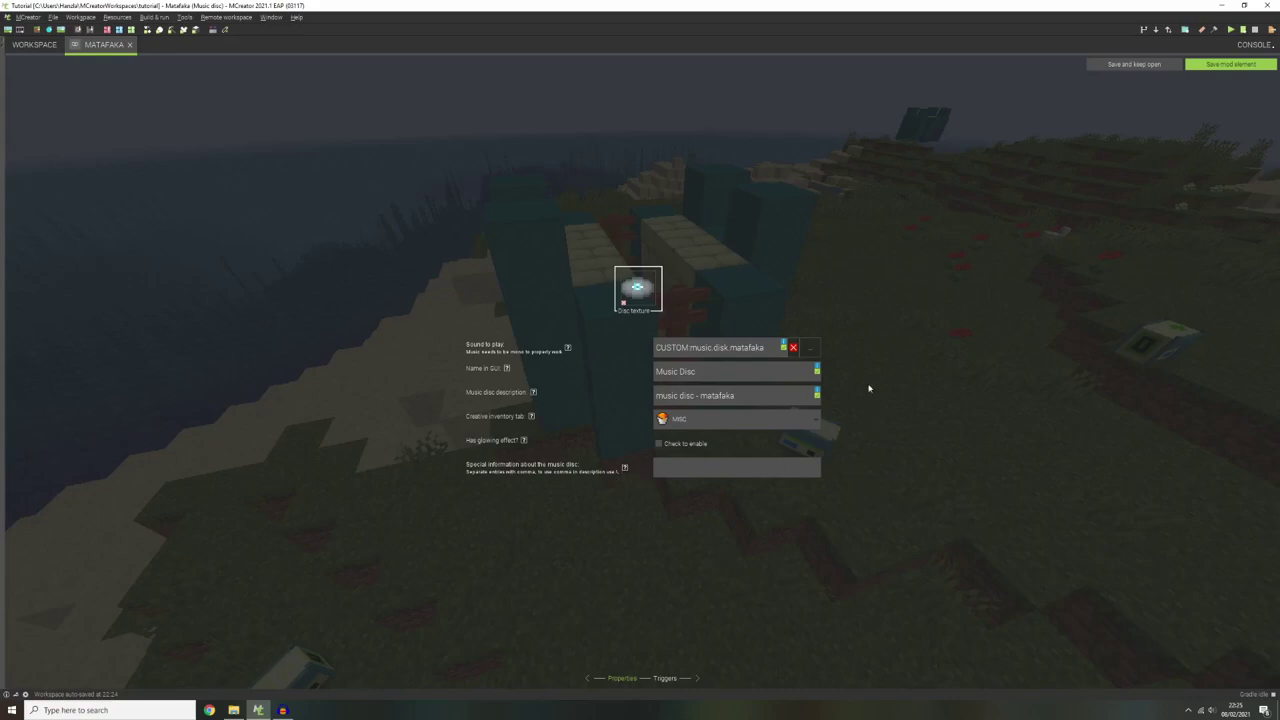
{"action": "left_click", "coordinate": [665, 679]}
{"action": "left_click", "coordinate": [1230, 64]}
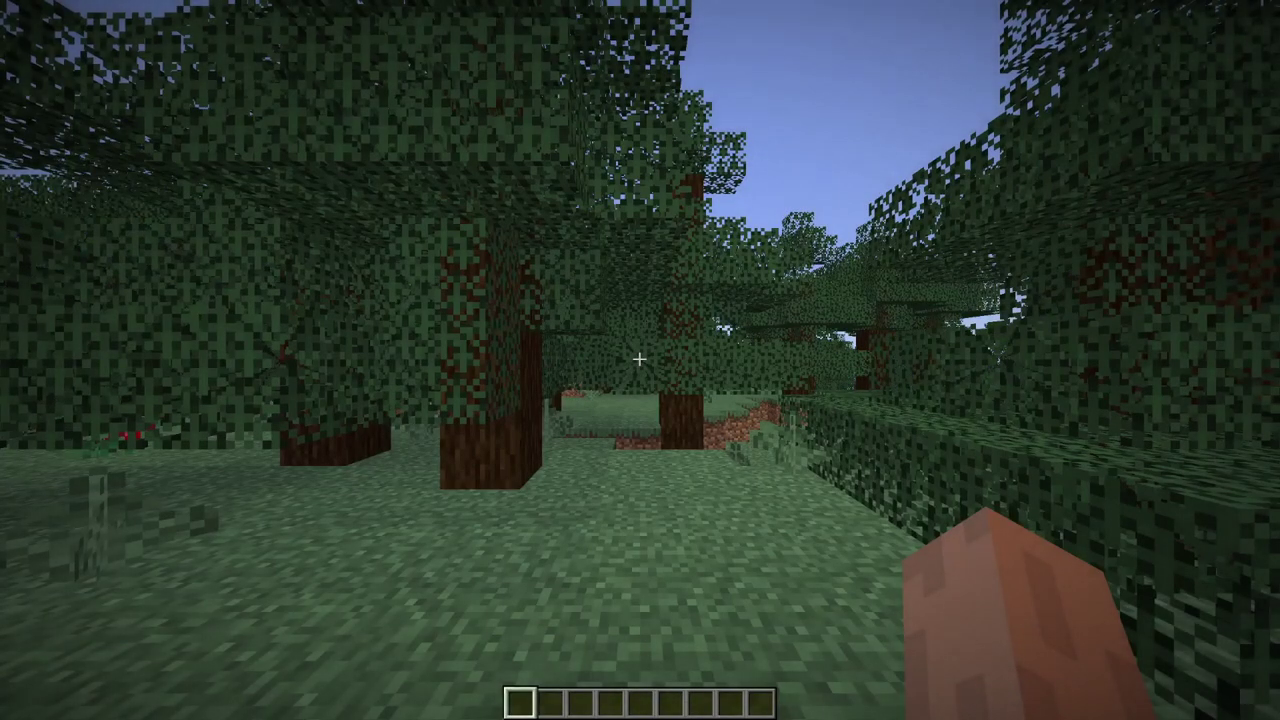
In the Minecraft test world, move through the forest to open grassy ground and bring up the creative inventory.
{"action": "key", "text": "w"}
{"action": "key", "text": "w"}
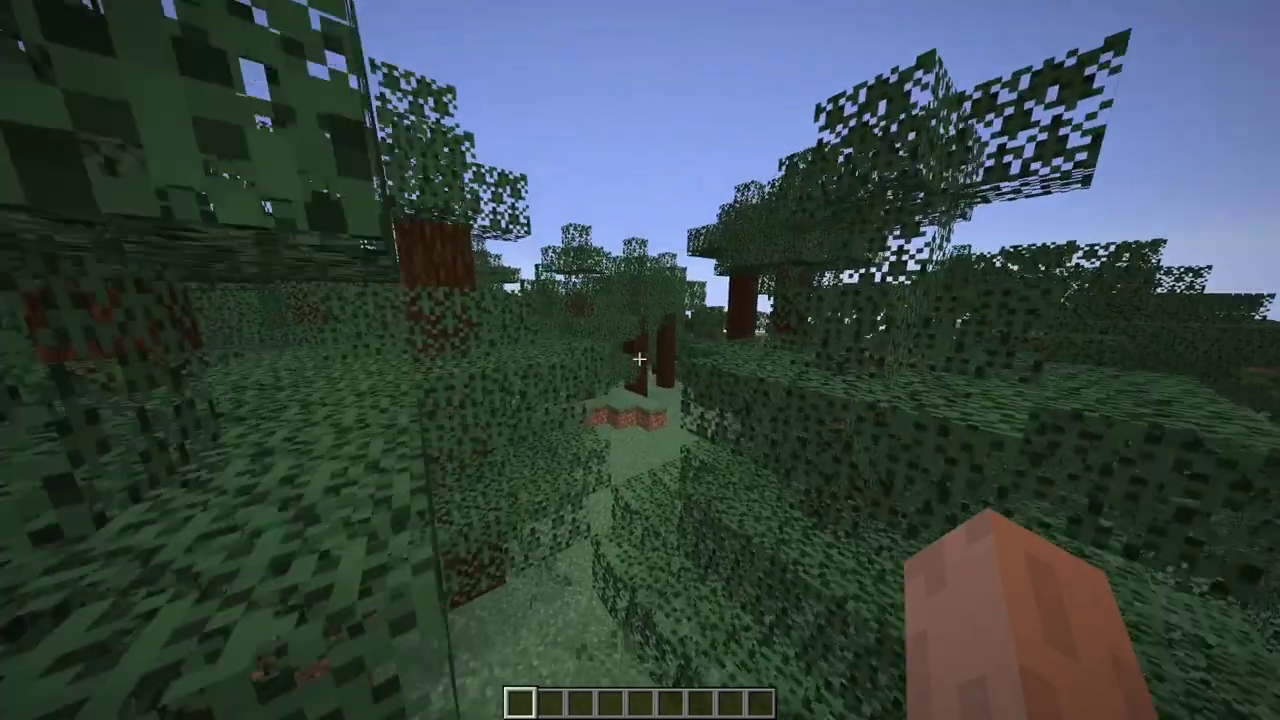
{"action": "key", "text": "shift"}
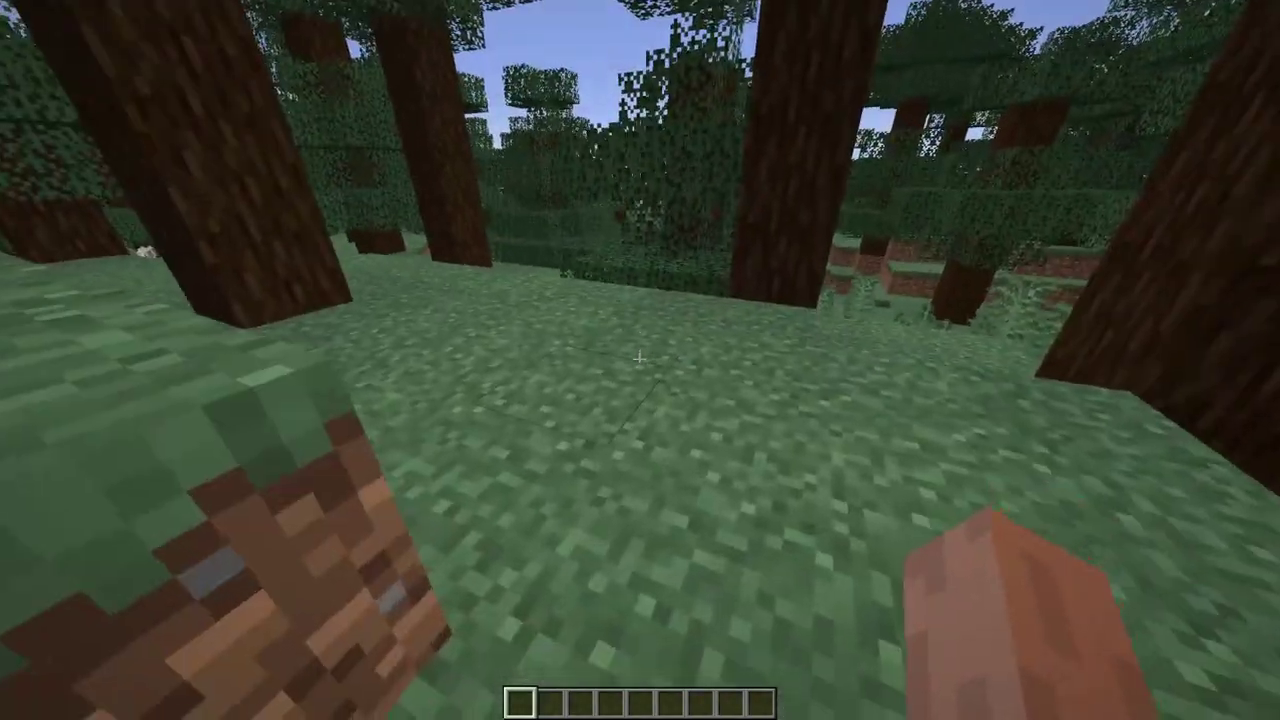
{"action": "key", "text": "e"}
{"action": "key", "text": "e"}
{"action": "key", "text": "e"}
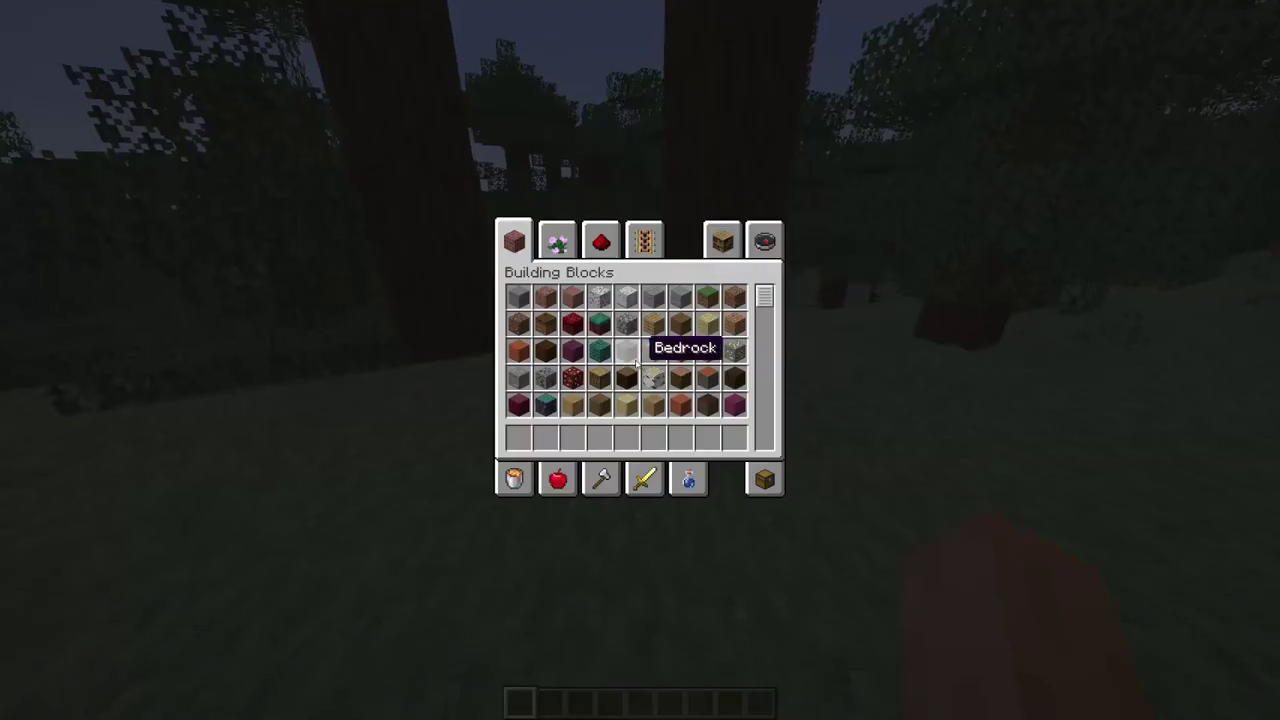